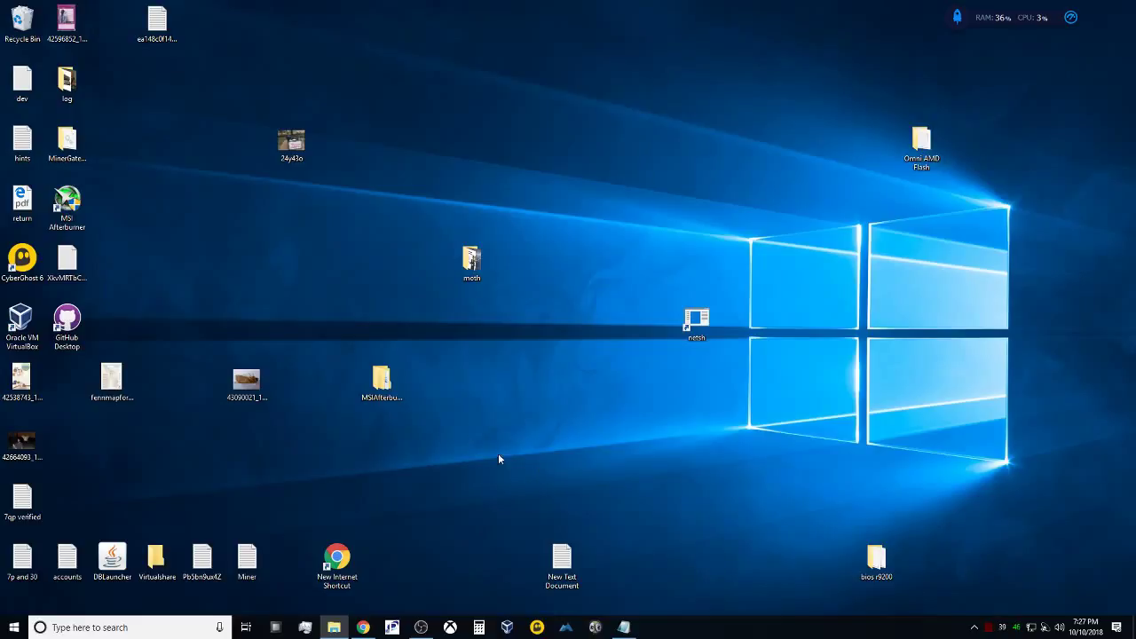
Switch to Chrome and download the Omni-AMD-BIOS-FLASH GitHub repository as a ZIP
mouse_move(369, 628)
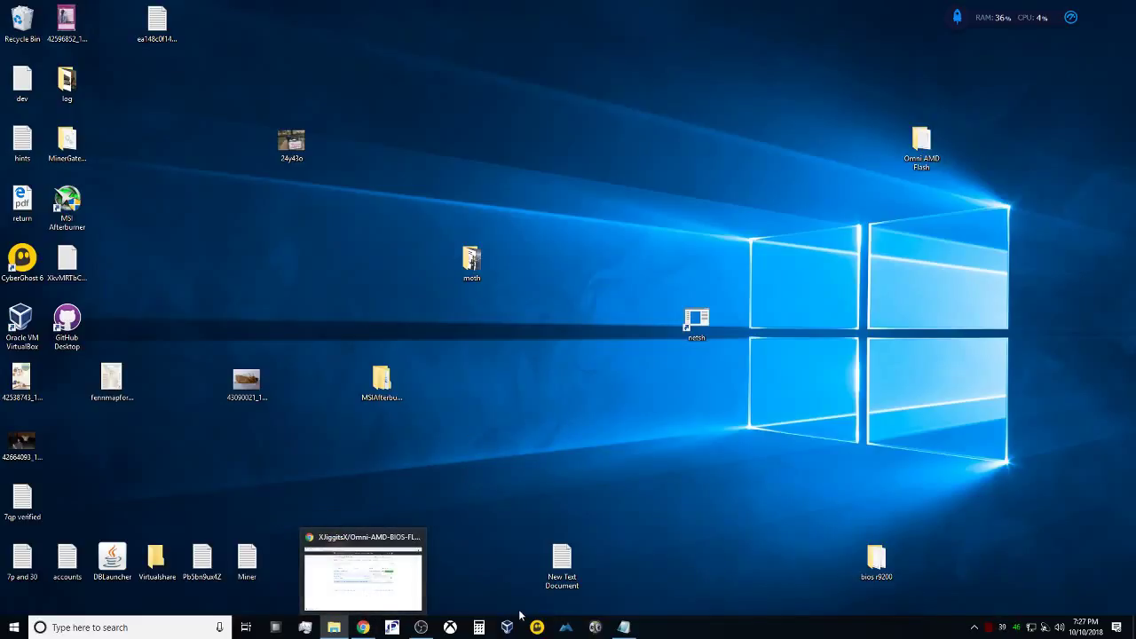
left_click(348, 586)
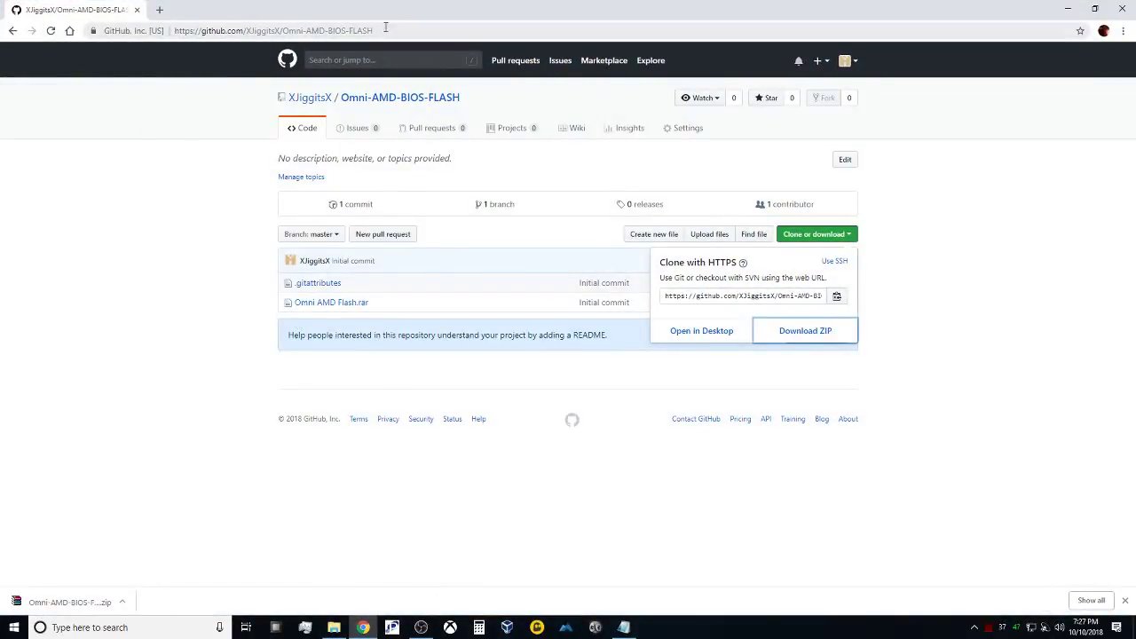
left_click(354, 30)
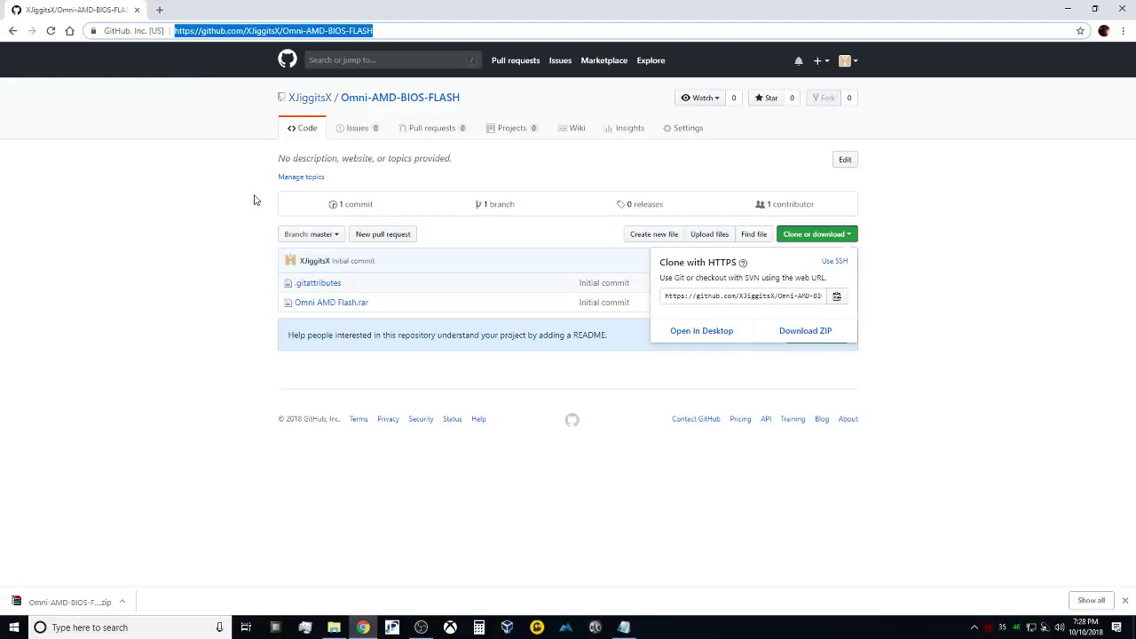
right_click(841, 235)
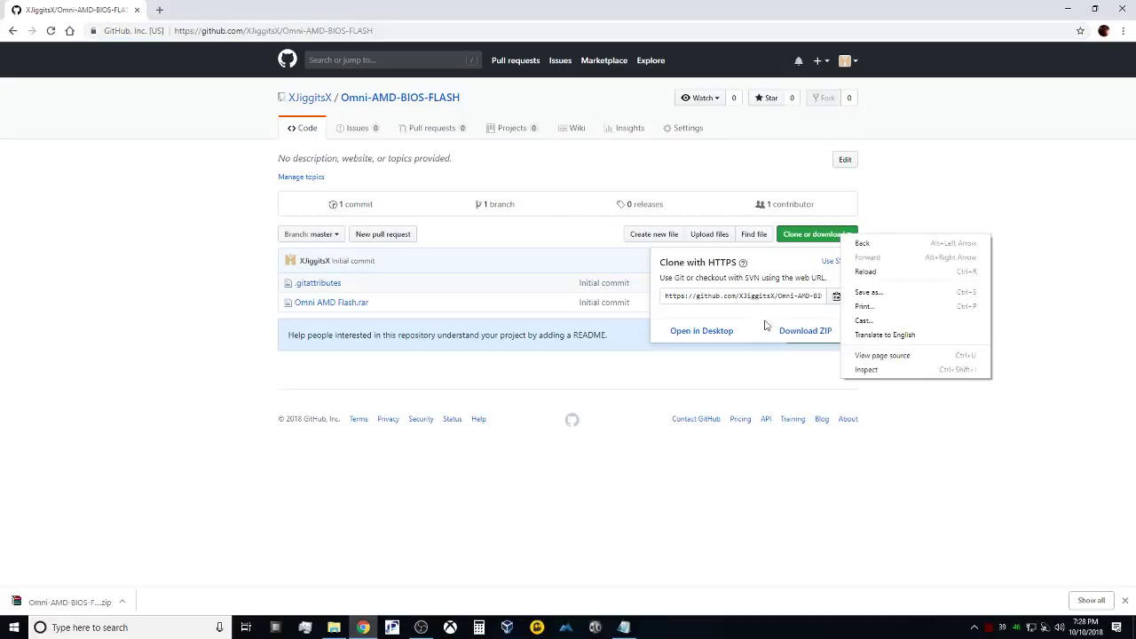
left_click(792, 335)
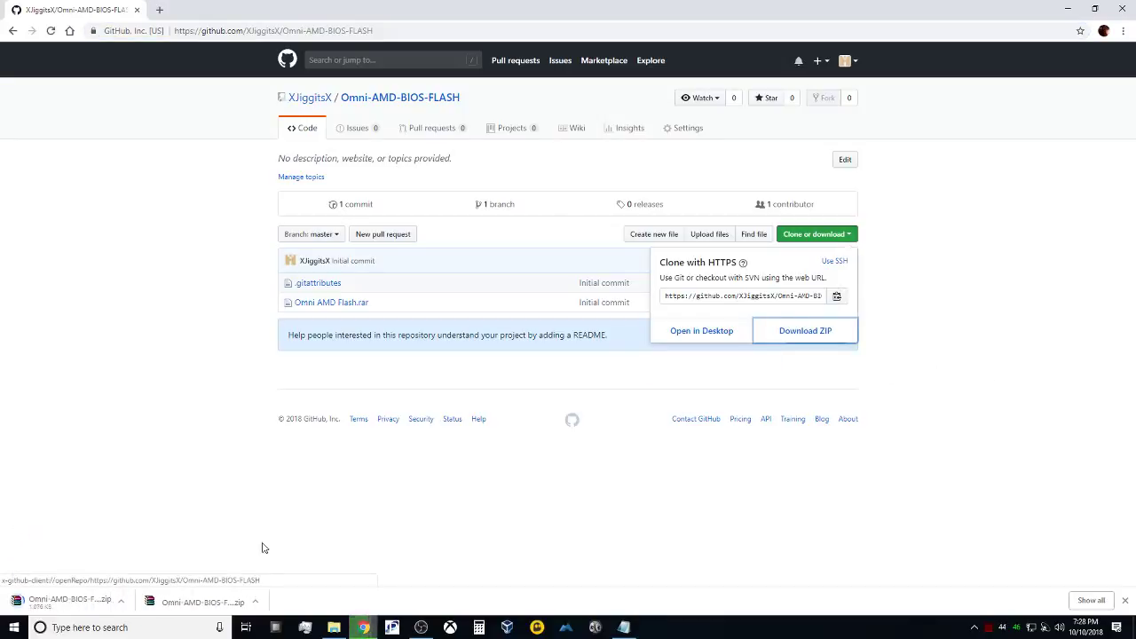
Open the downloaded ZIP and the Omni AMD Flash.rar archive in its Omni-AMD-BIOS-FLASH-master folder, dismissing the WinRAR license reminder
left_click(121, 591)
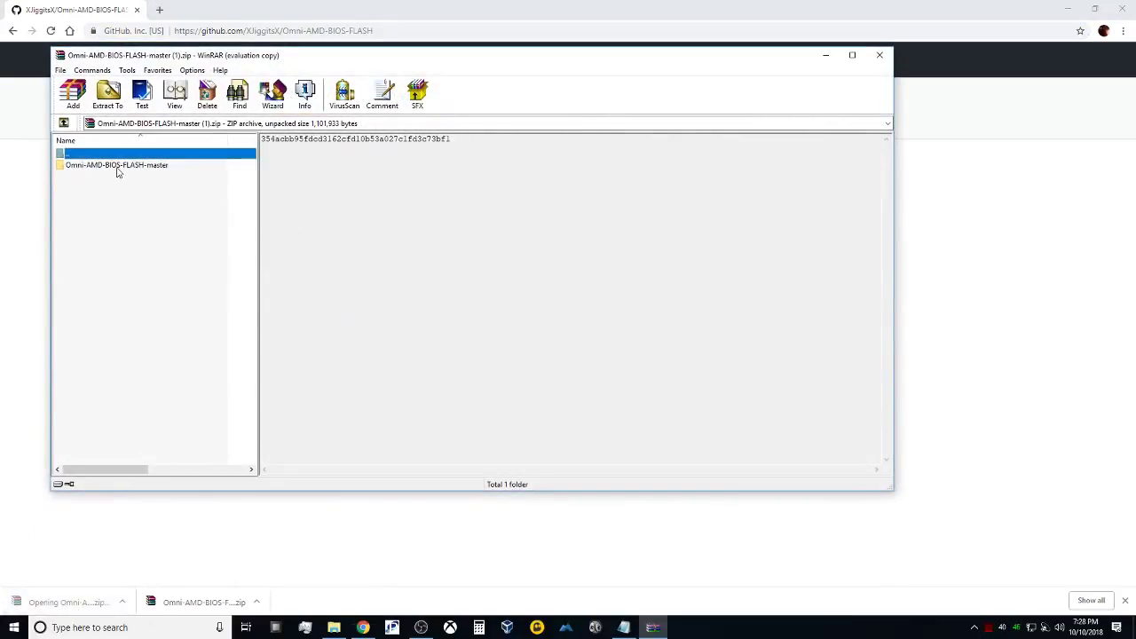
left_click(94, 166)
double_click(94, 167)
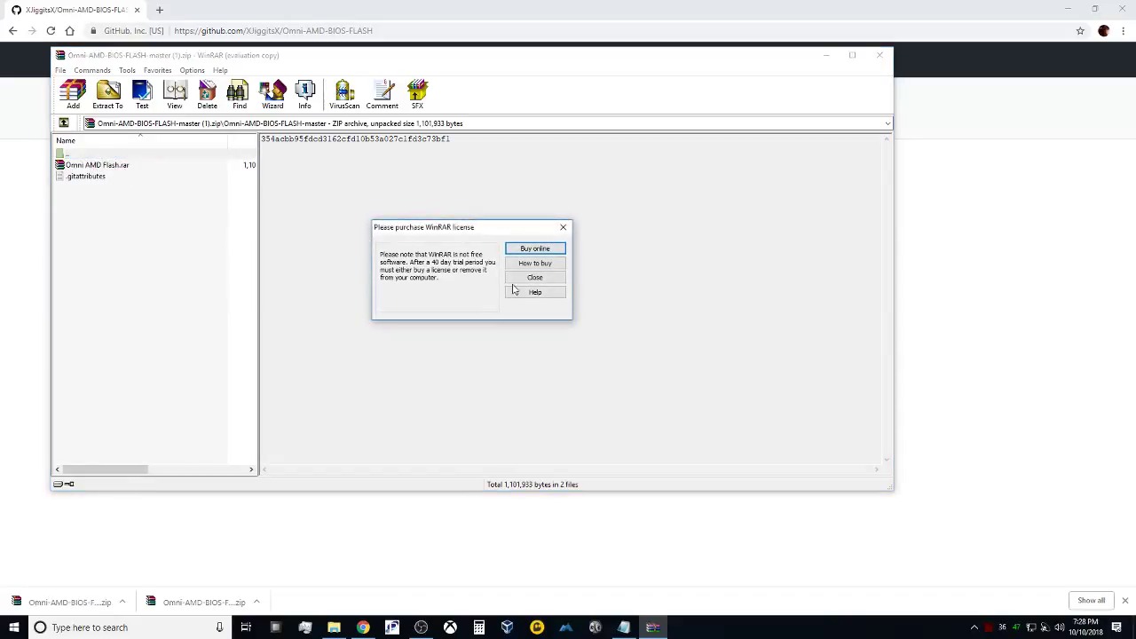
left_click(532, 277)
double_click(111, 167)
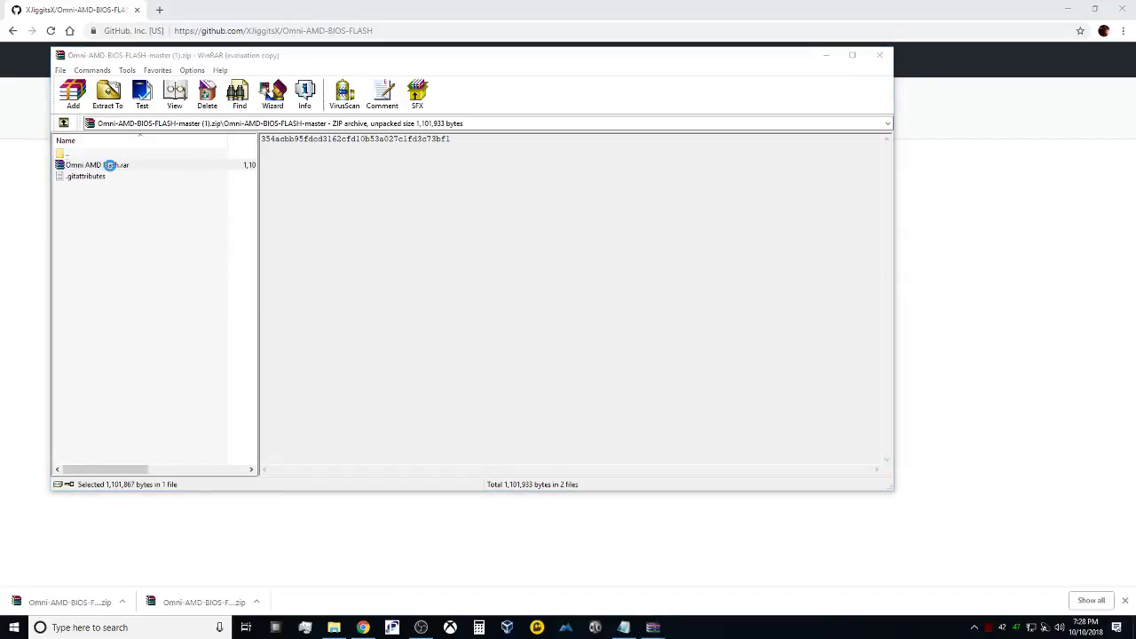
left_click(567, 478)
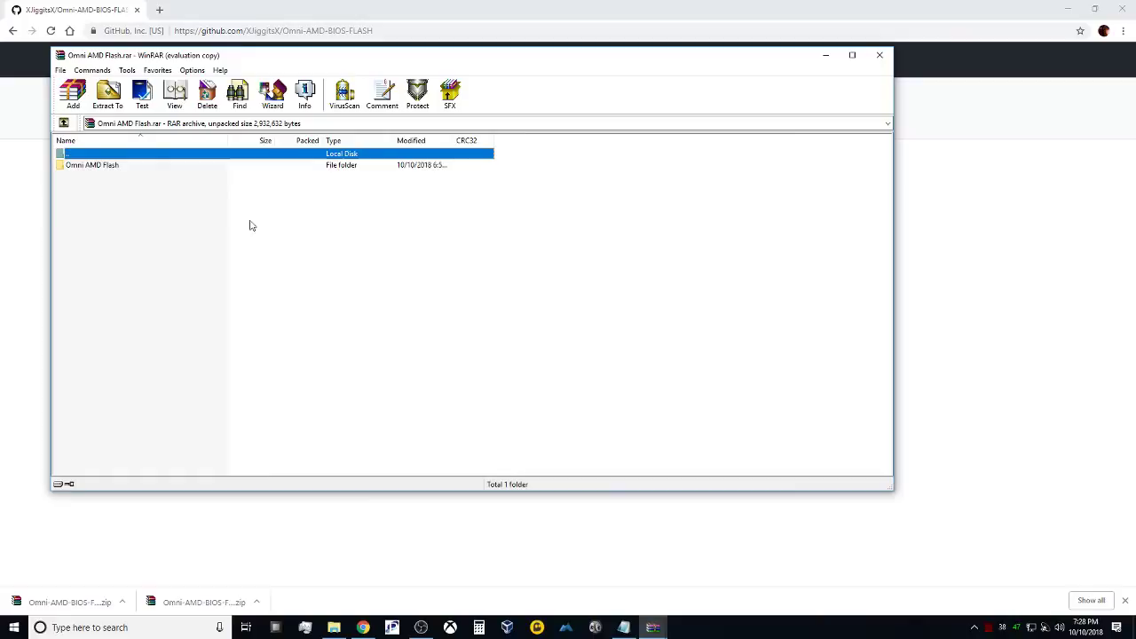
Extract the Omni AMD Flash archive into a new folder on the Desktop, entering the archive password, and close the archive
left_click(105, 100)
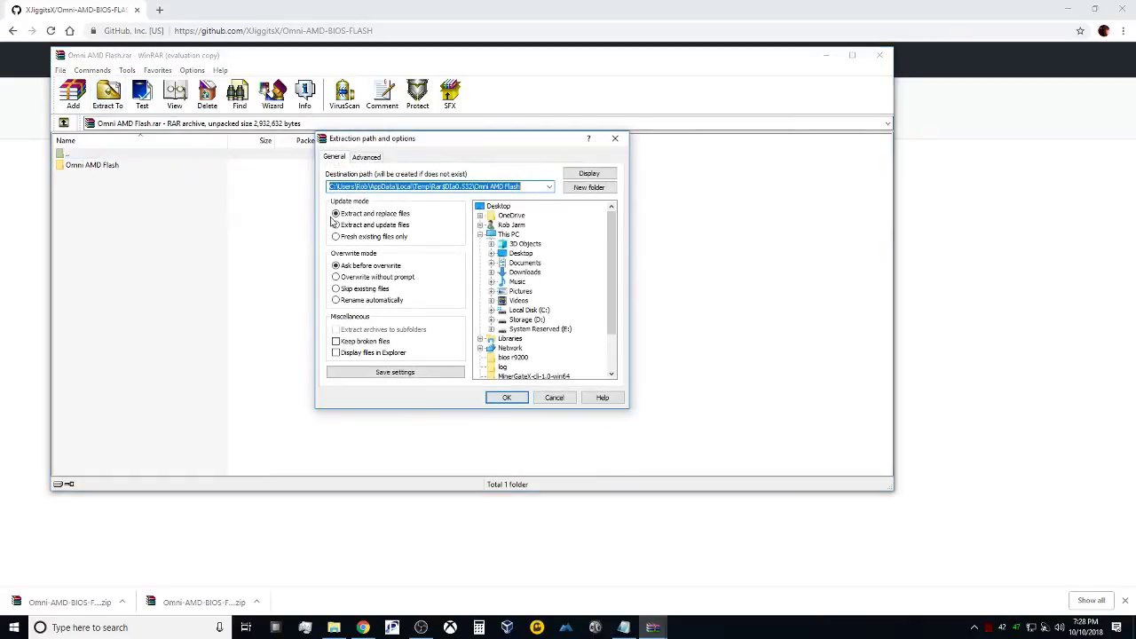
left_click(500, 207)
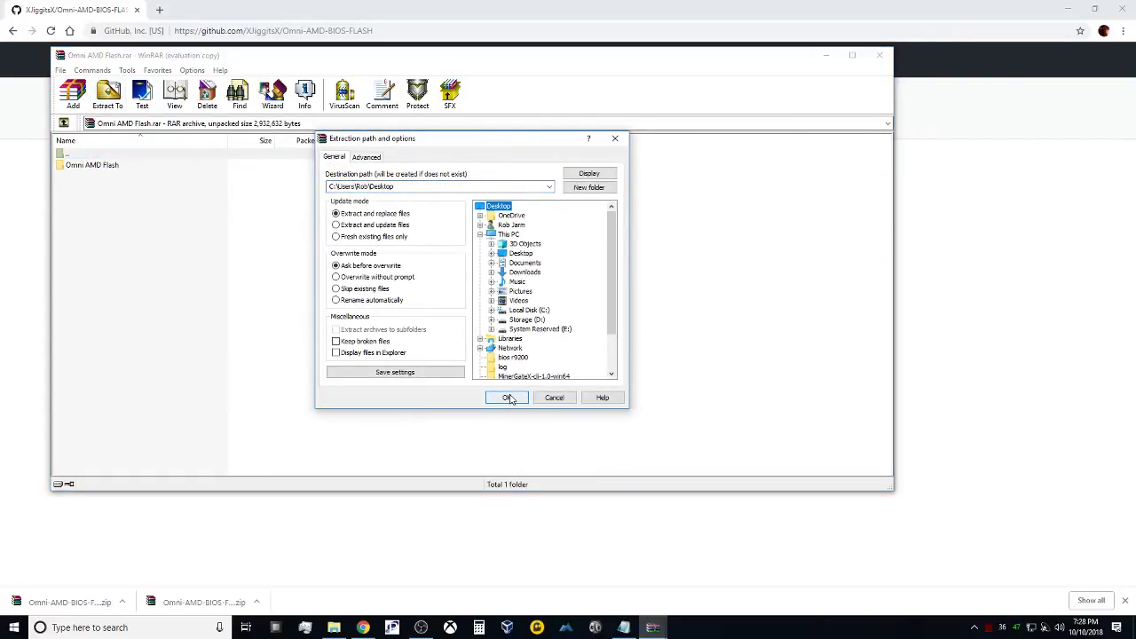
left_click(588, 187)
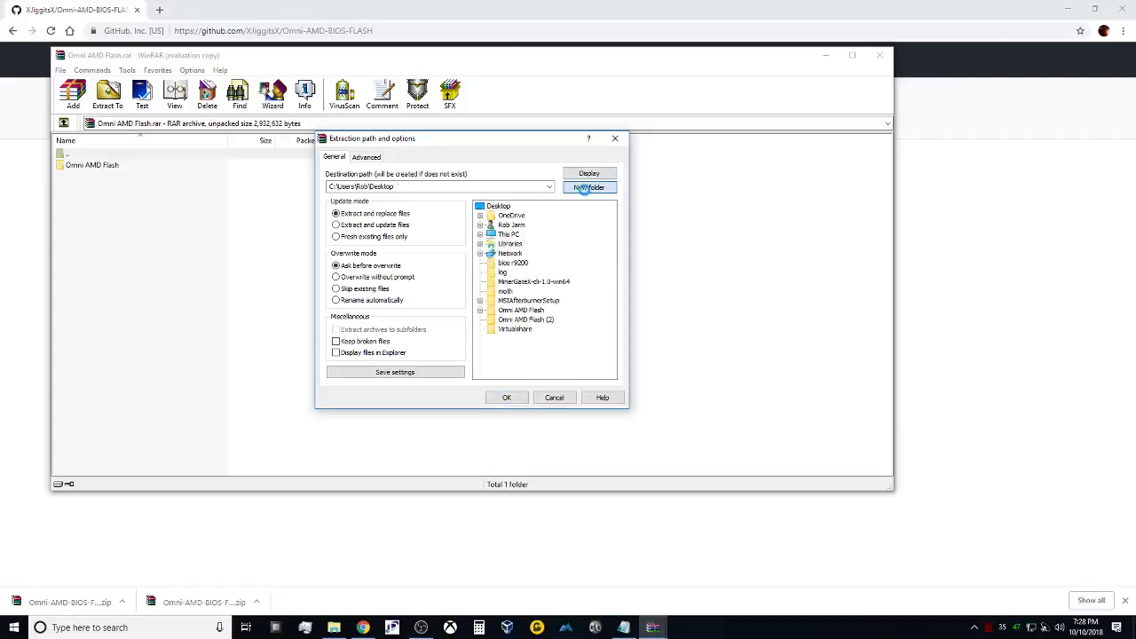
left_click(510, 398)
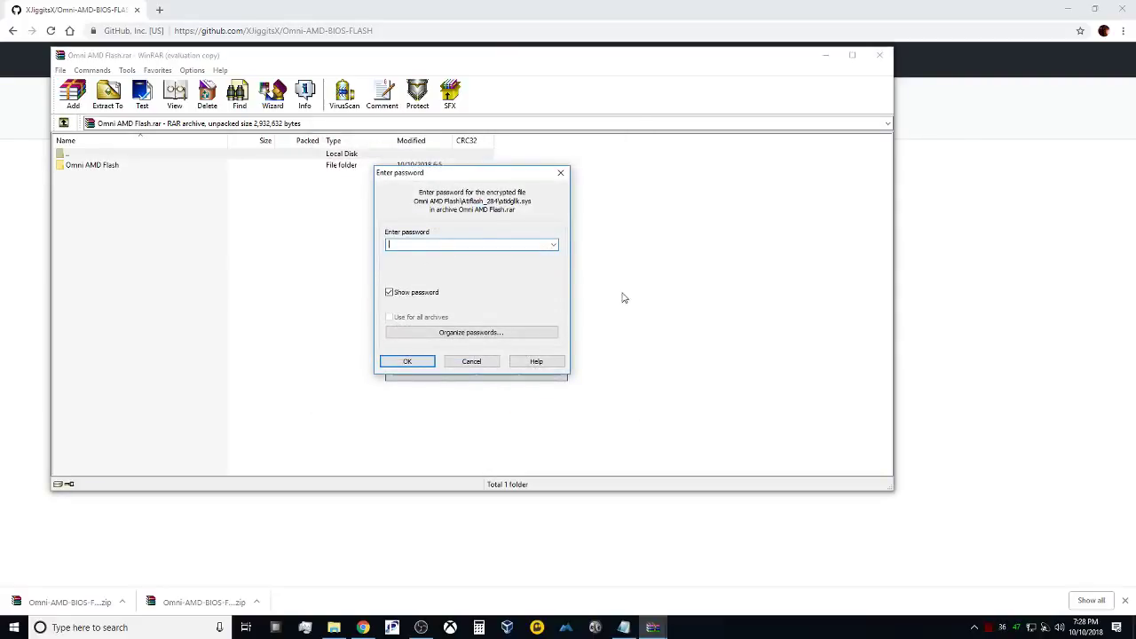
left_click(362, 248)
type("aaa")
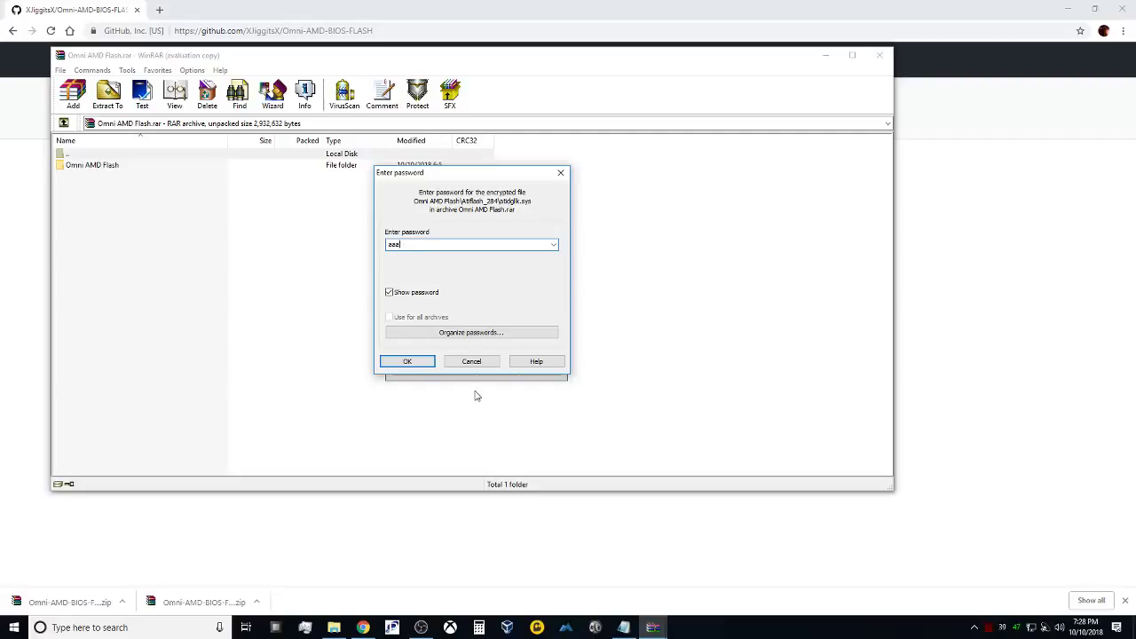
left_click(407, 363)
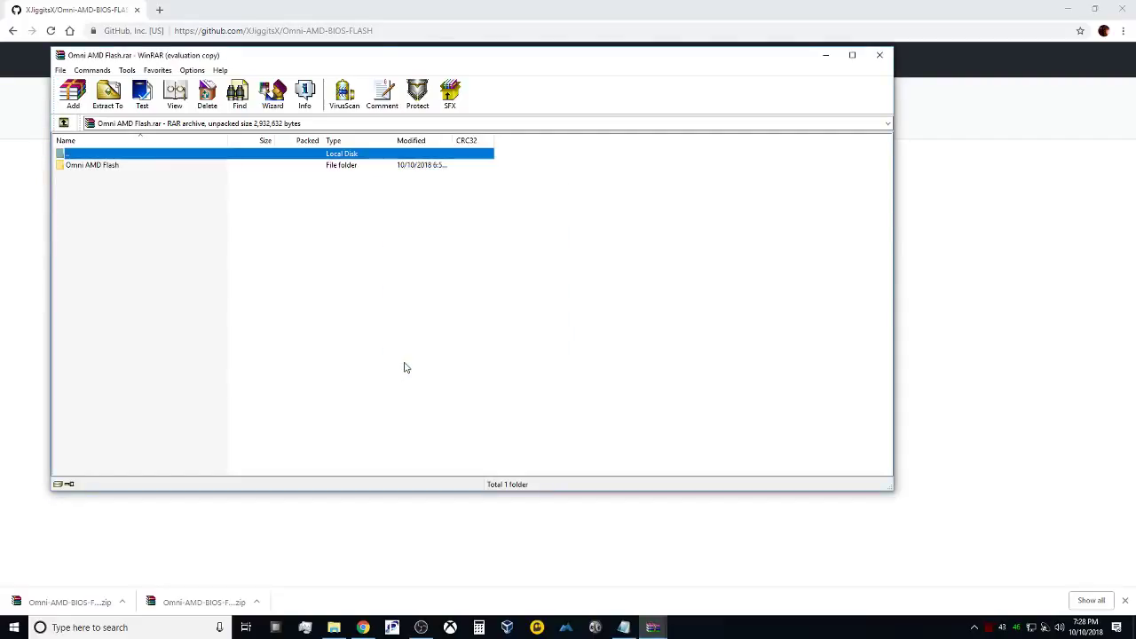
left_click(881, 56)
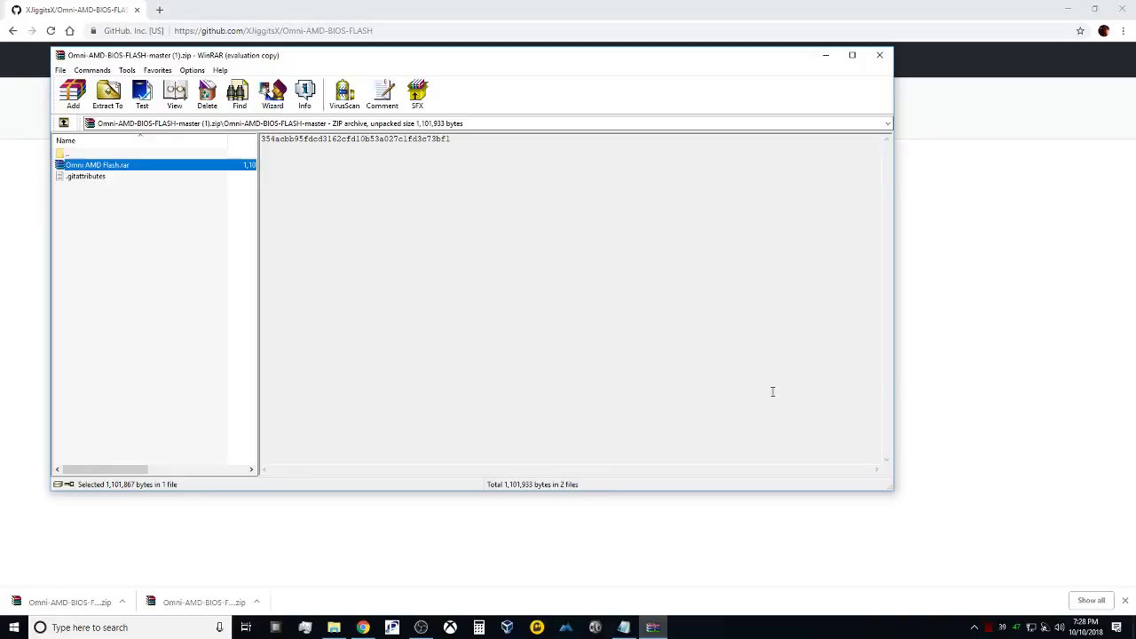
Move the extracted Omni AMD Flash (2) folder to a free area of the desktop and open its Omni AMD Flash > Atiflash_284 subfolder
left_click(1133, 629)
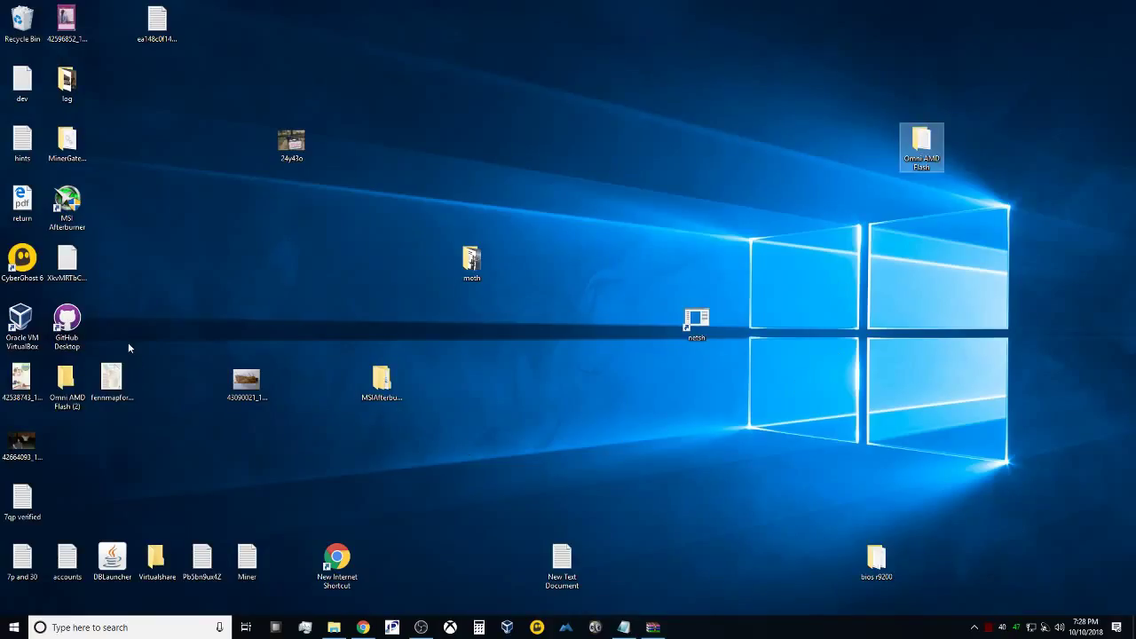
left_click_drag(67, 381, 789, 213)
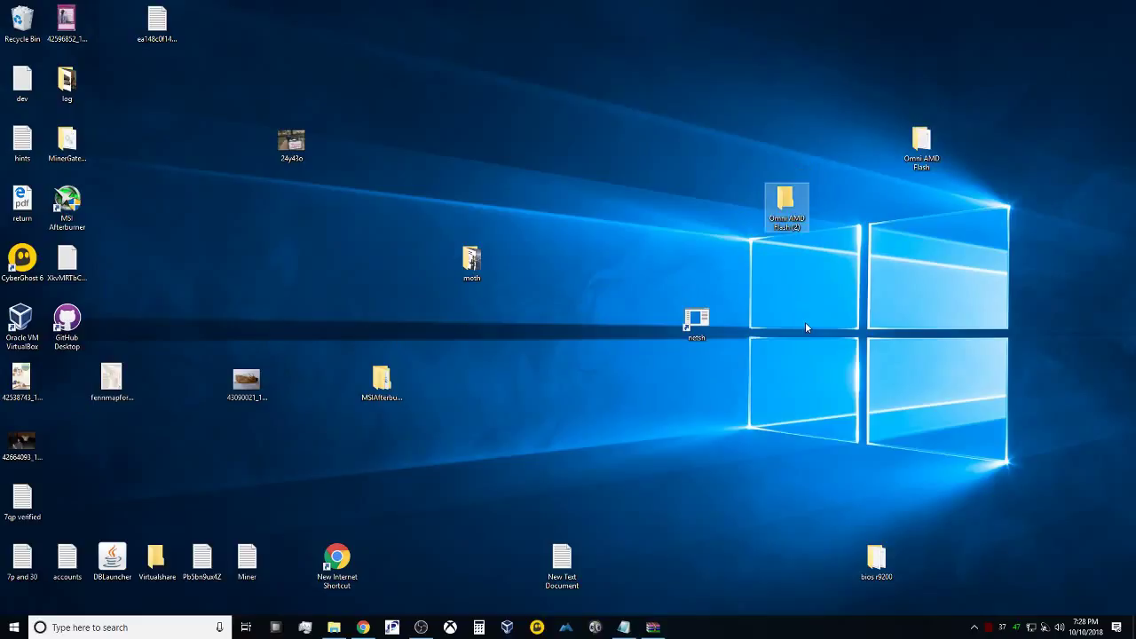
double_click(789, 213)
left_click(424, 236)
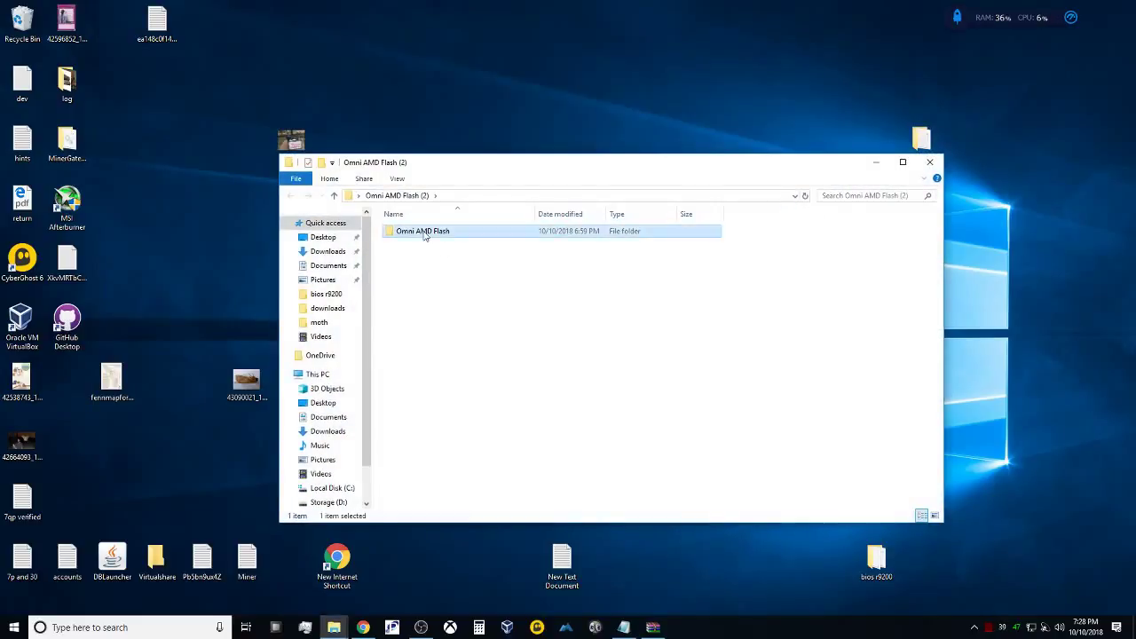
double_click(425, 235)
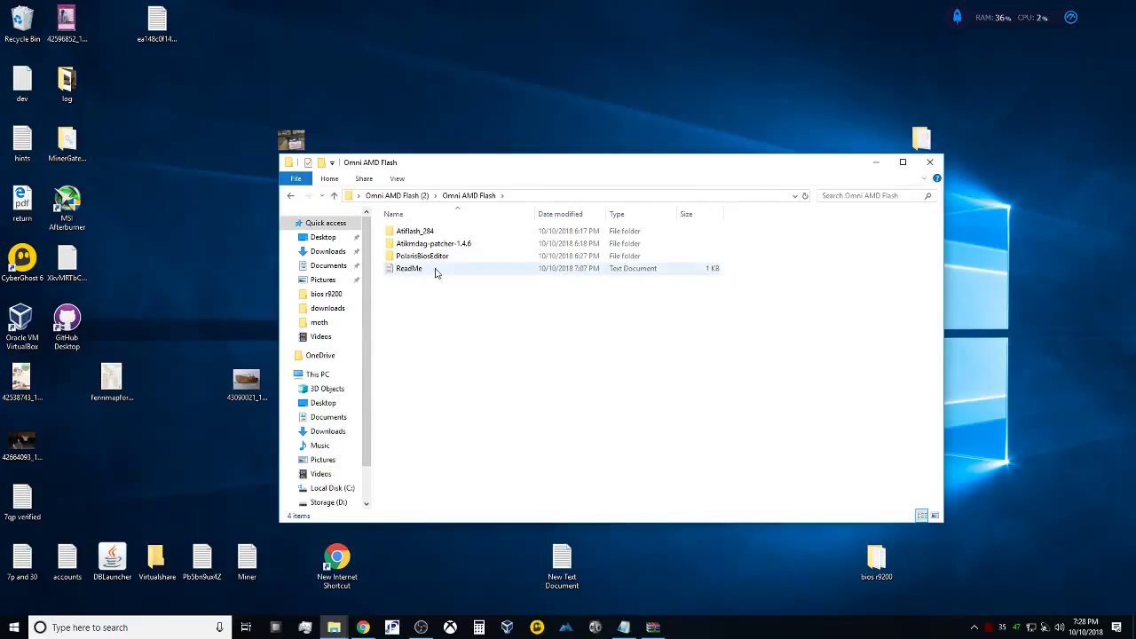
double_click(415, 233)
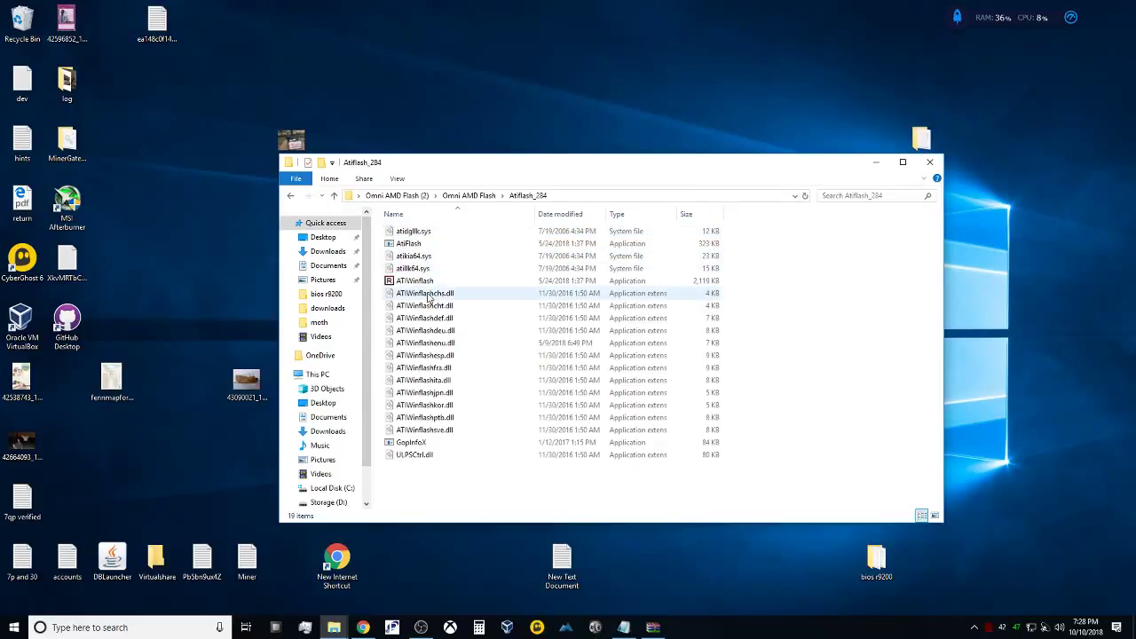
Launch ATIWinflash, dismiss its startup notices, and run it again as administrator
double_click(424, 282)
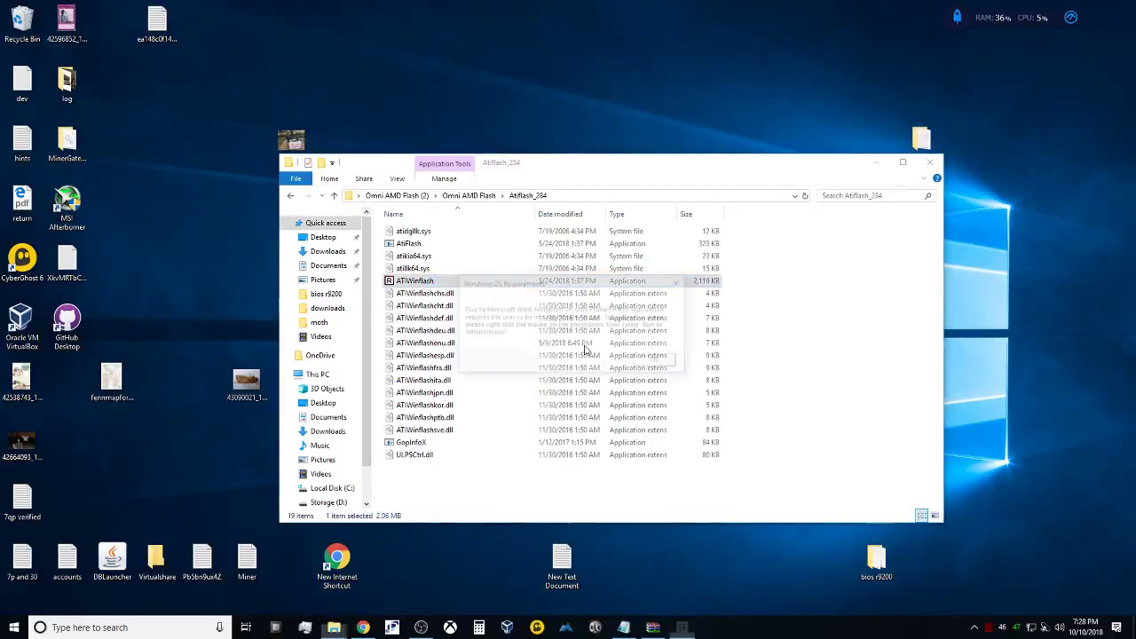
left_click(659, 366)
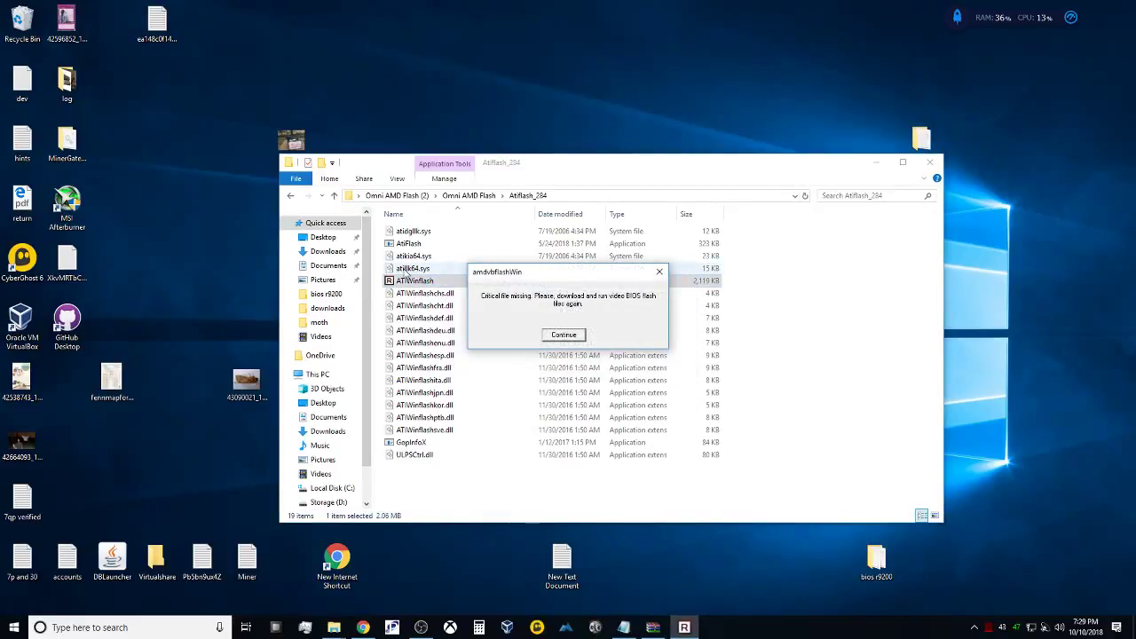
left_click(563, 335)
right_click(422, 283)
left_click(446, 308)
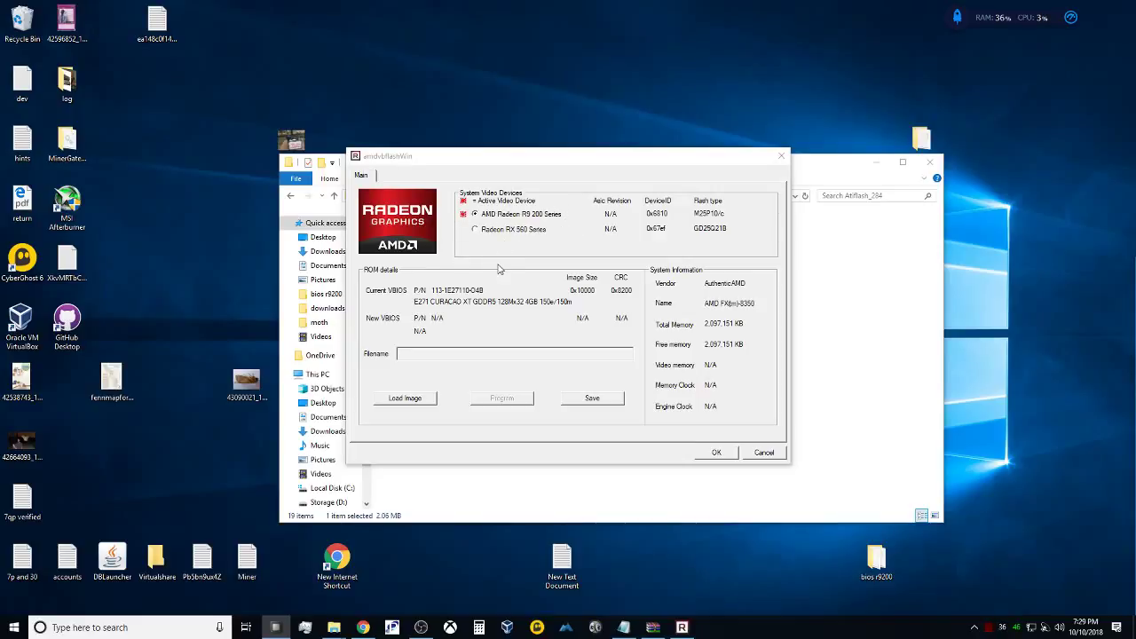
Select the Radeon RX 560 Series card and create and open a BIOSFLASHRX560 folder on the Desktop for saving its BIOS
left_click(477, 230)
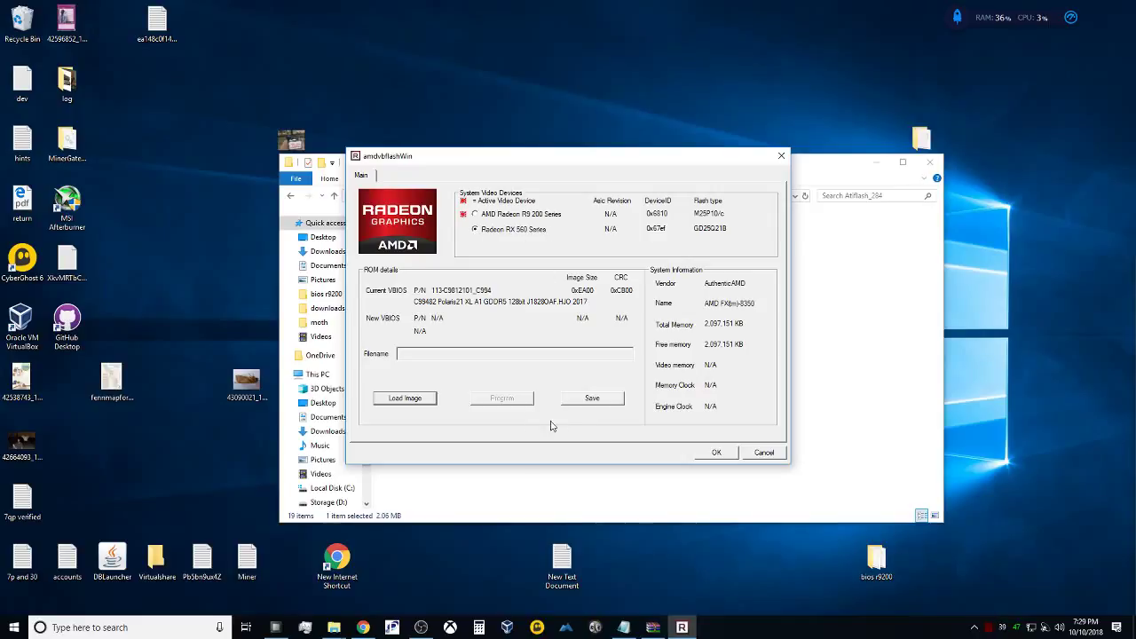
left_click(582, 399)
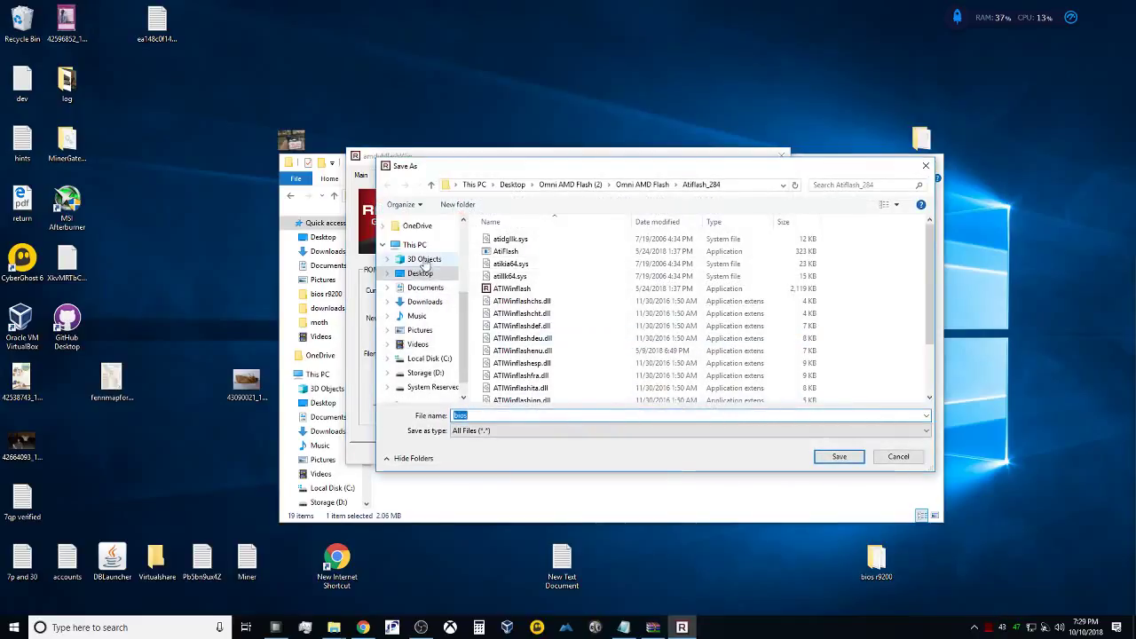
left_click(421, 277)
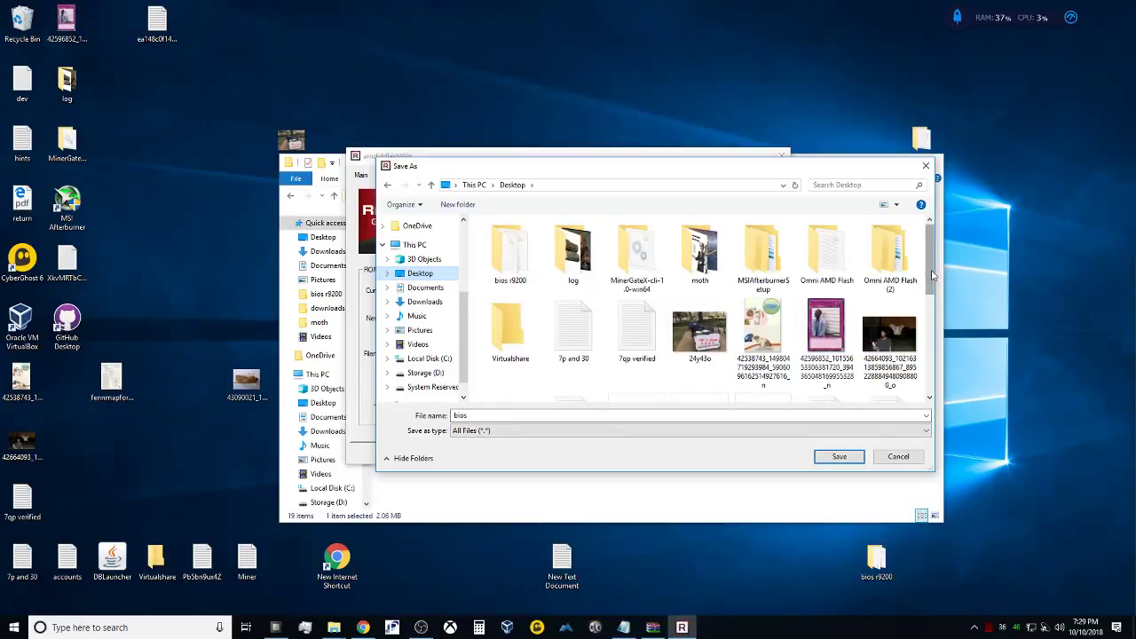
left_click_drag(930, 259, 929, 384)
right_click(765, 350)
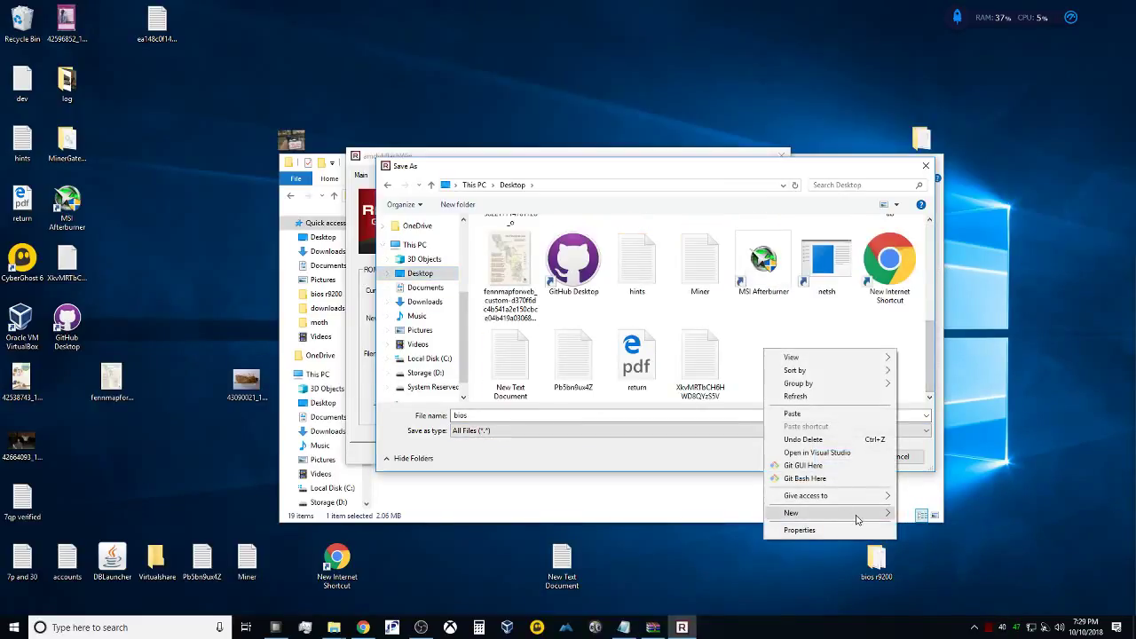
mouse_move(861, 520)
left_click(923, 515)
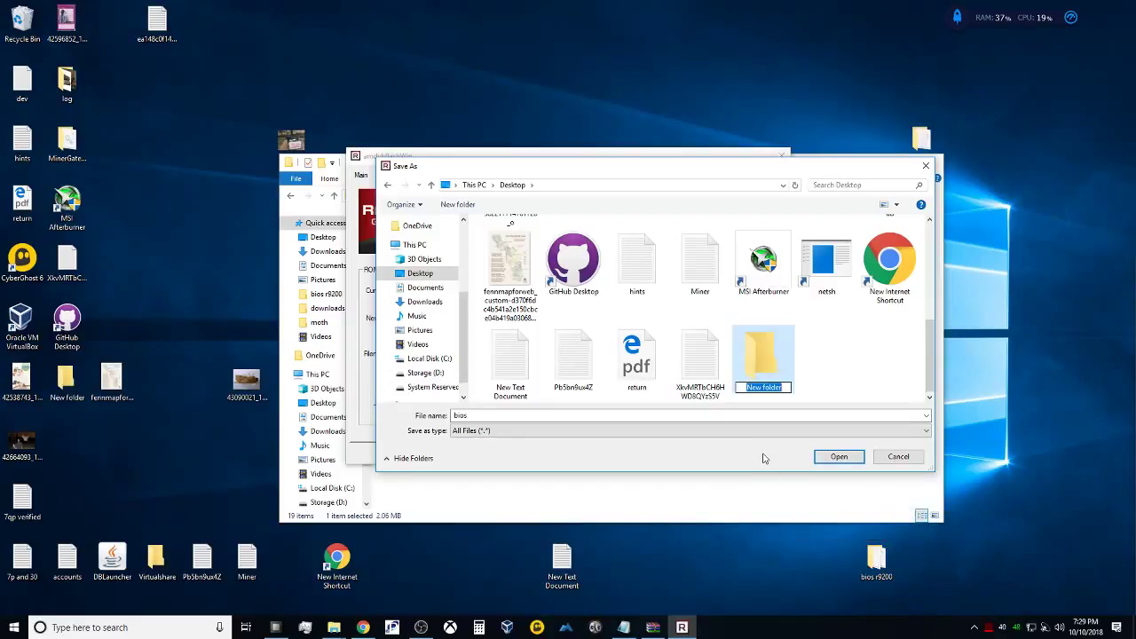
type("BIOSFLA")
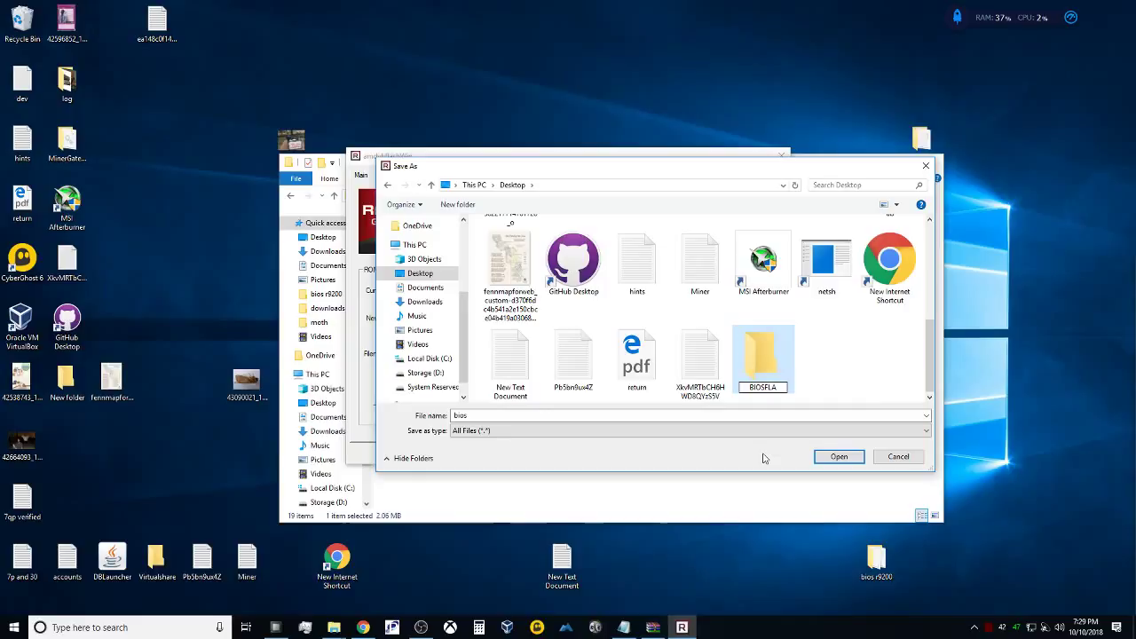
type("SH")
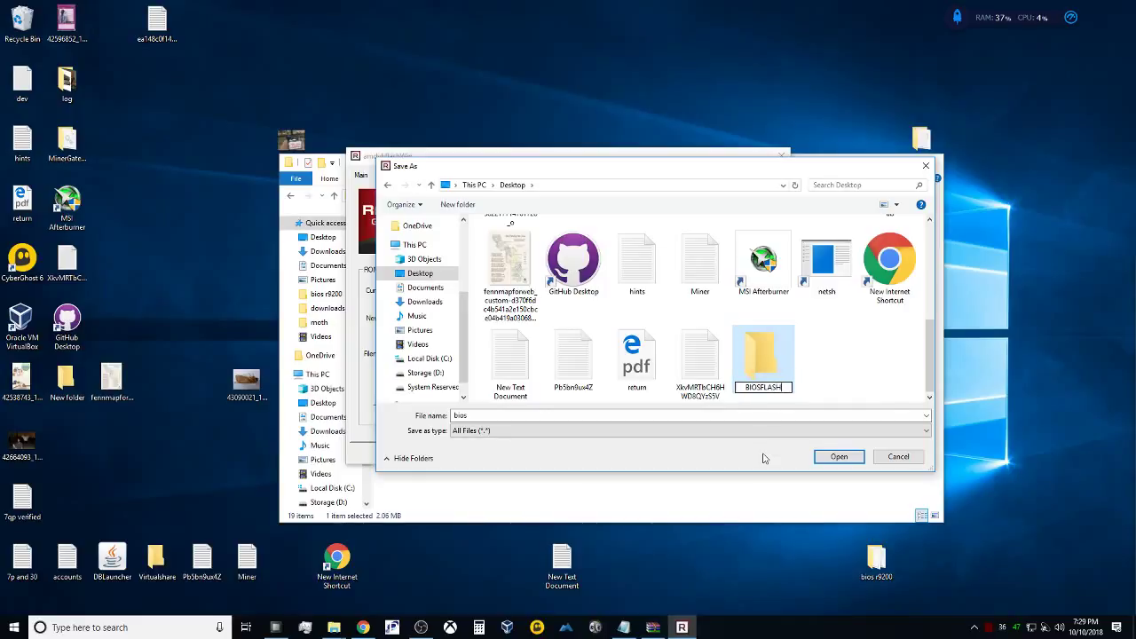
type("RX560")
key("Return")
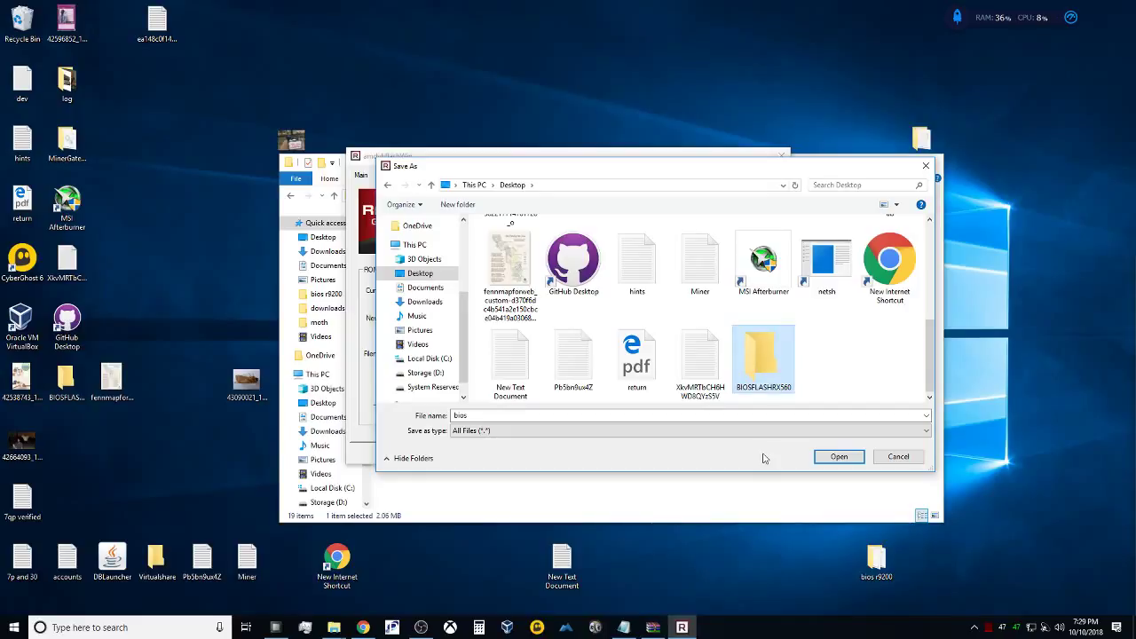
left_click(841, 458)
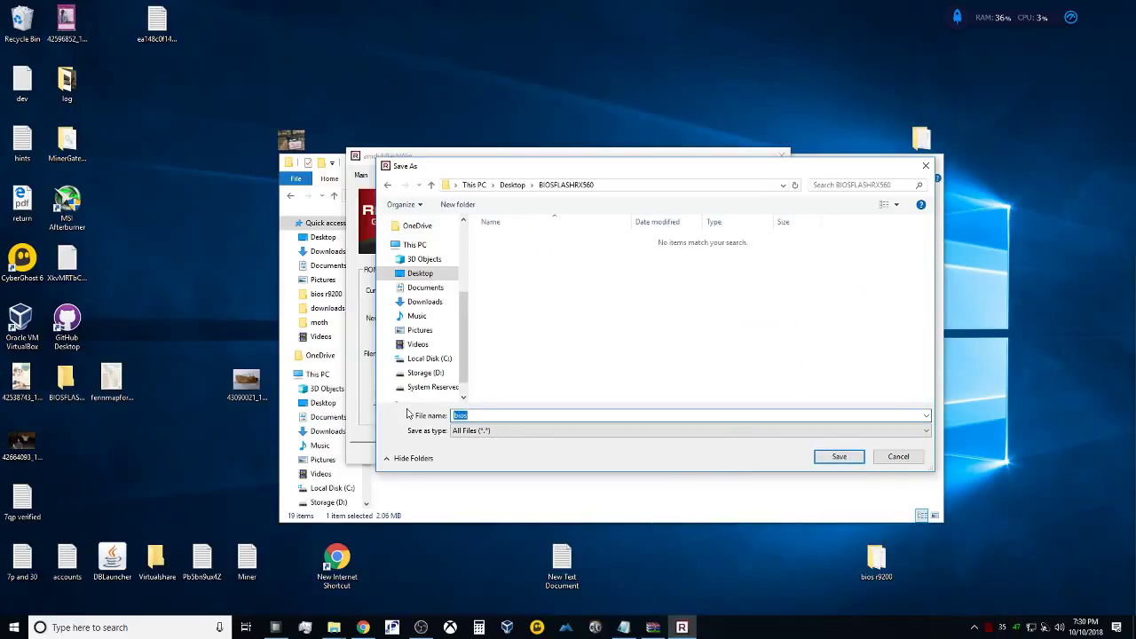
Save the card's BIOS image as 560stock.rom, dismiss the confirmation, and close the flashing tool
type("560stock.rom")
double_click(488, 415)
left_click(851, 459)
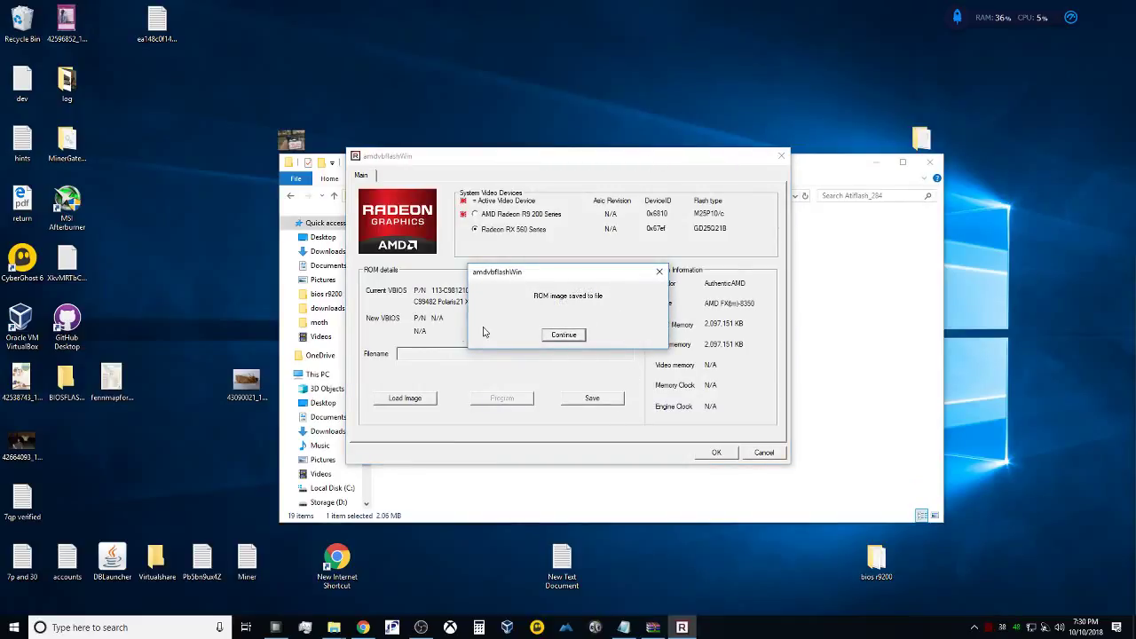
left_click(564, 335)
left_click(716, 453)
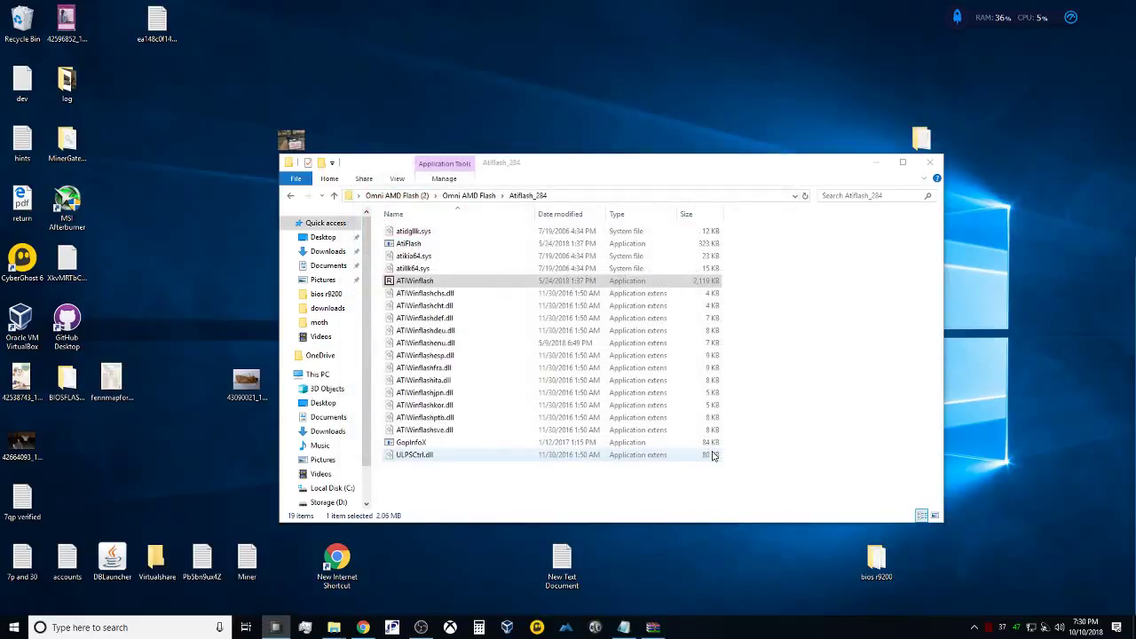
Close the Atiflash_284 folder window and launch PolarisBiosEditor from the Omni AMD Flash > PolarisBiosEditor 1.6.7 folder
left_click(930, 167)
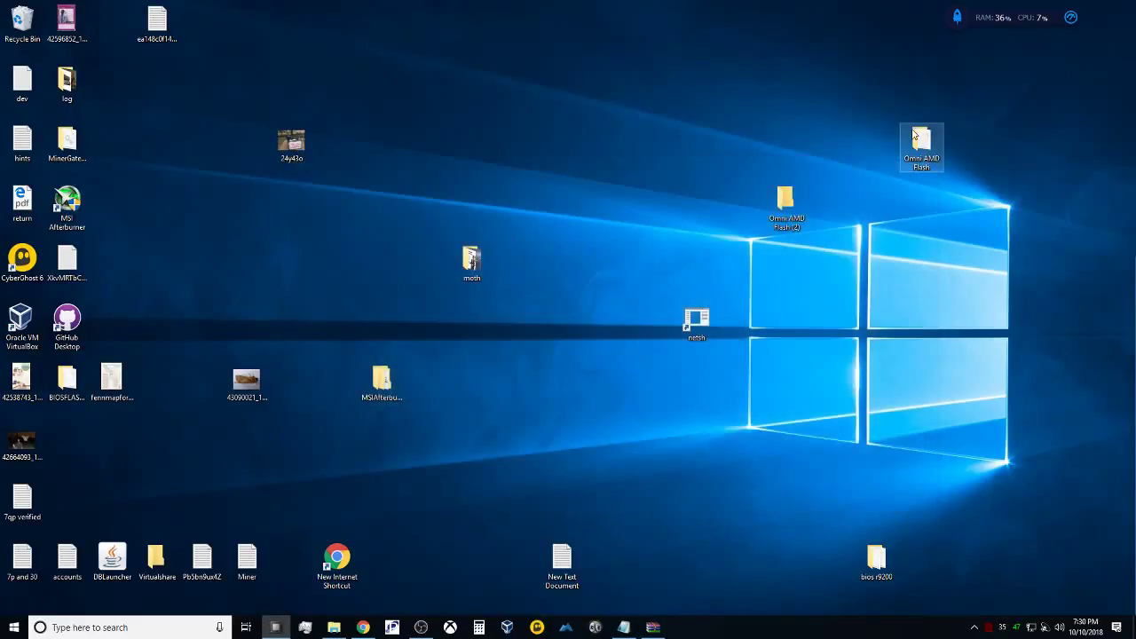
left_click(333, 627)
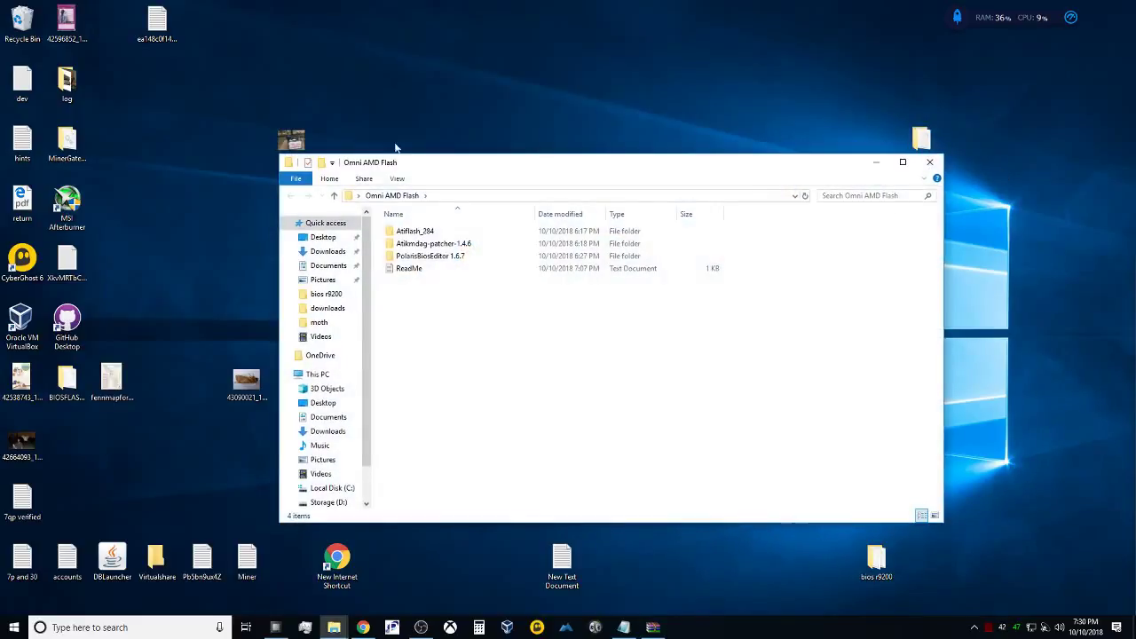
double_click(432, 256)
double_click(417, 232)
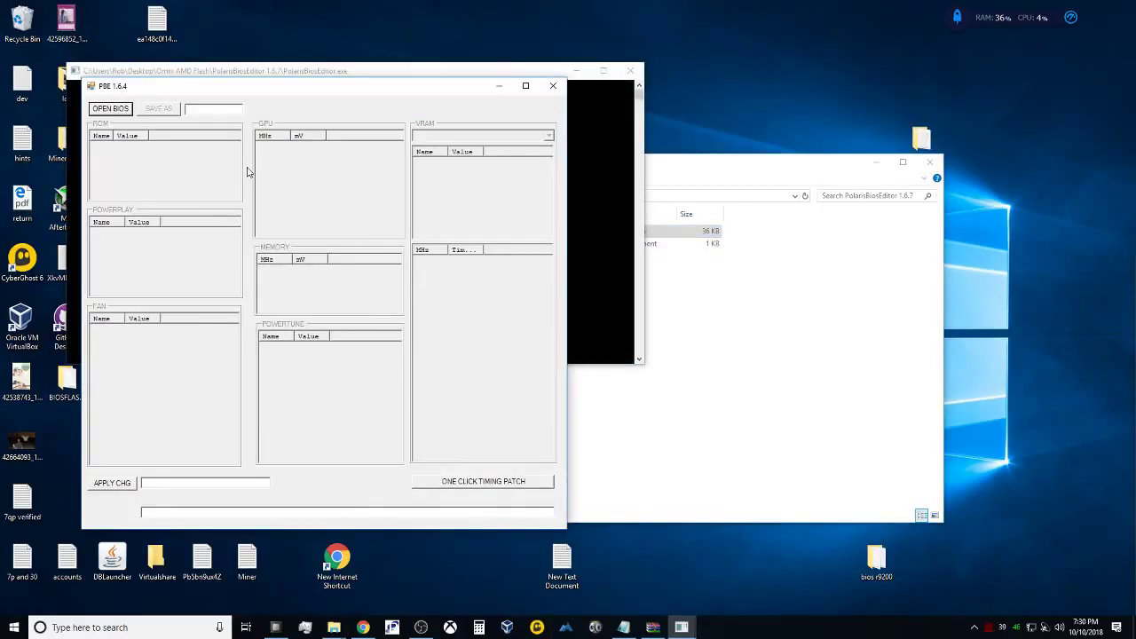
Load the stock BIOS file 560stock.rom from the Desktop's BIOSFLASHRX560 folder into the BIOS editor
left_click(116, 111)
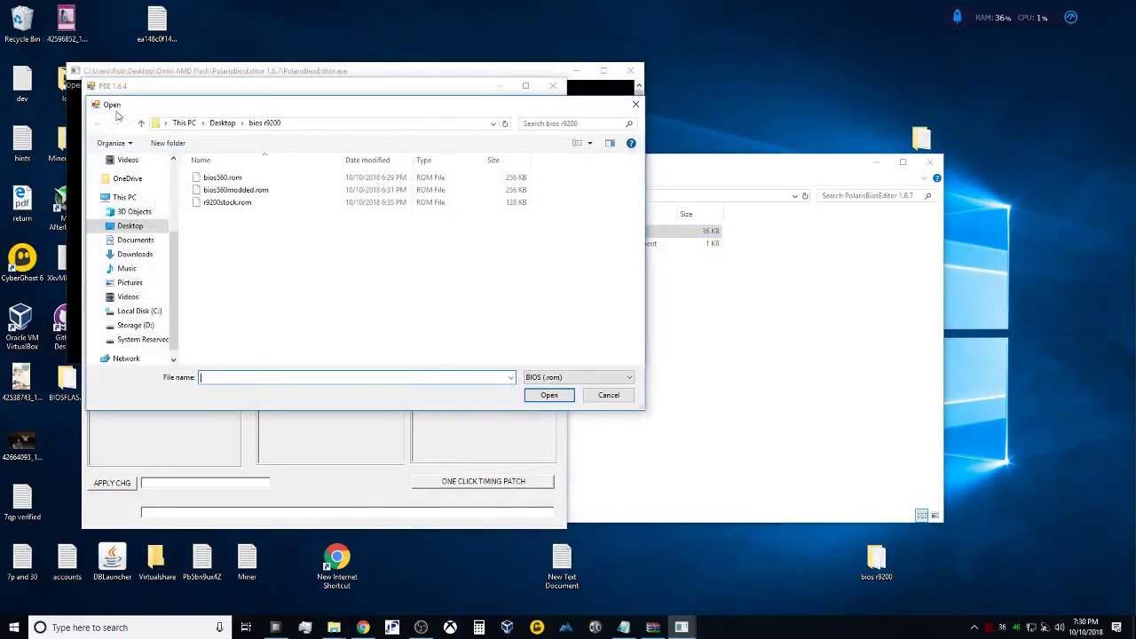
left_click(129, 225)
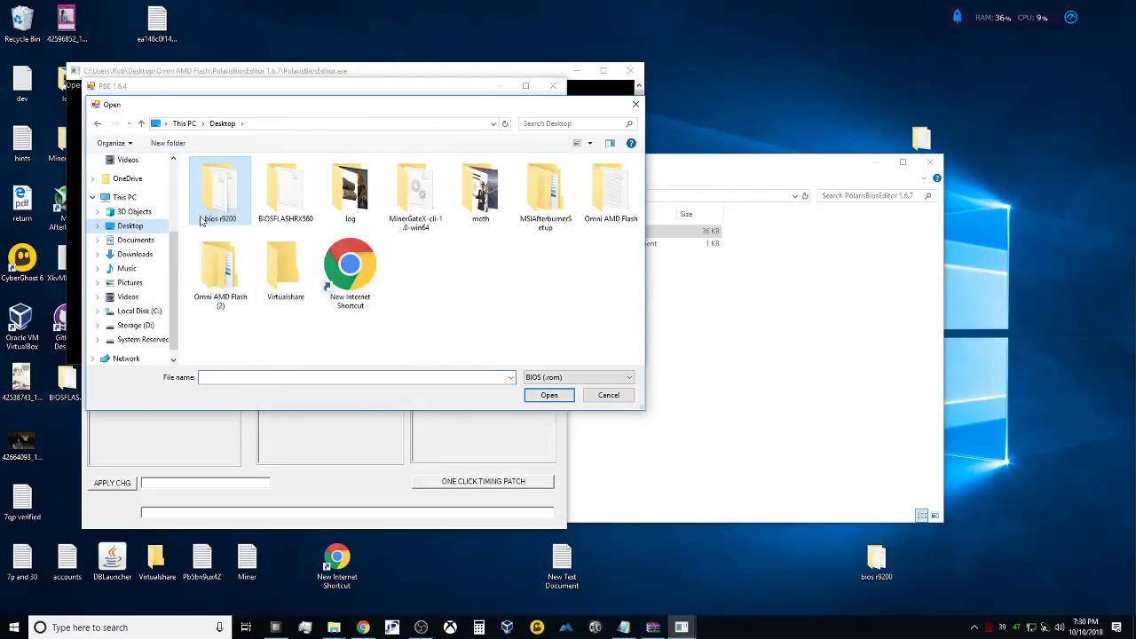
double_click(293, 196)
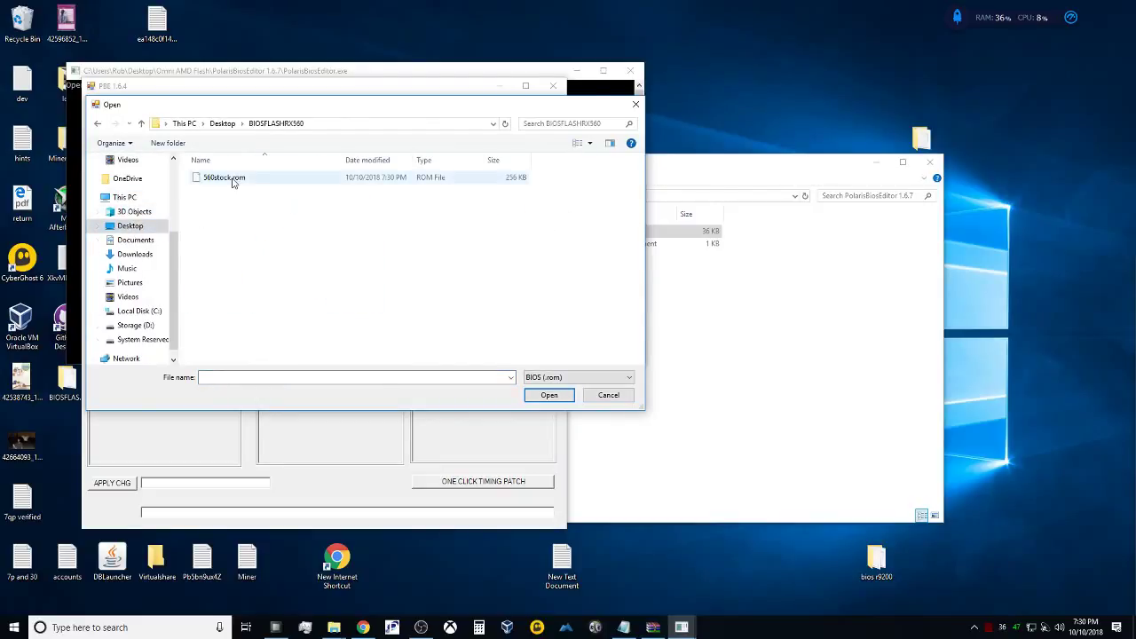
left_click(233, 178)
left_click(547, 396)
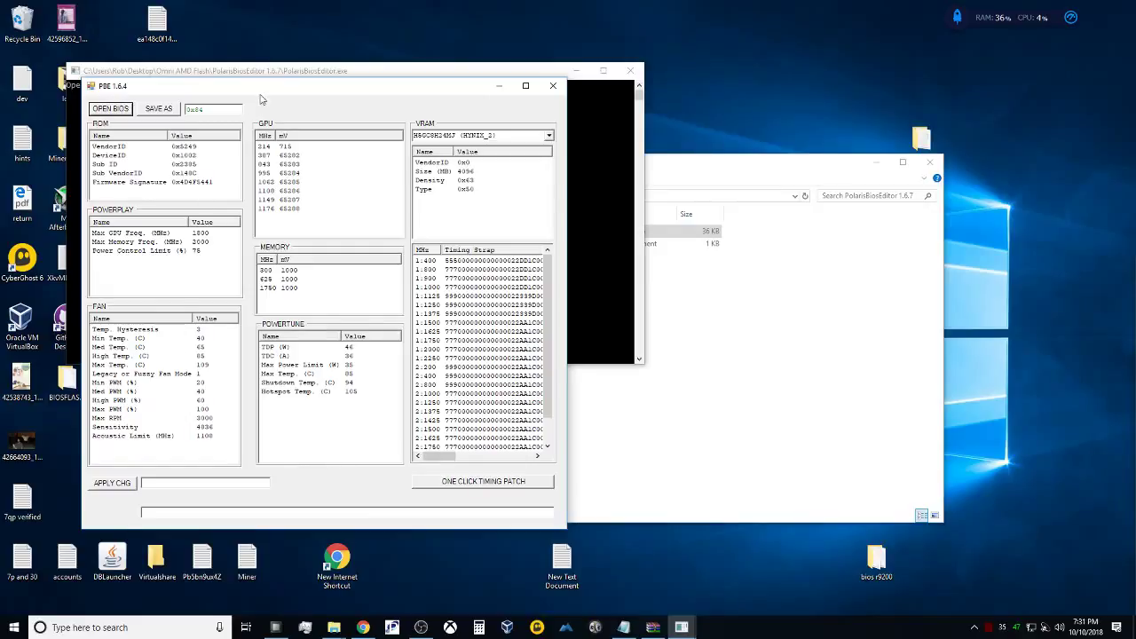
Apply the one-click timing patch to the loaded BIOS, accepting the Hynix (2) and Micron mining timings for the 1500+ straps
left_click_drag(278, 89, 318, 93)
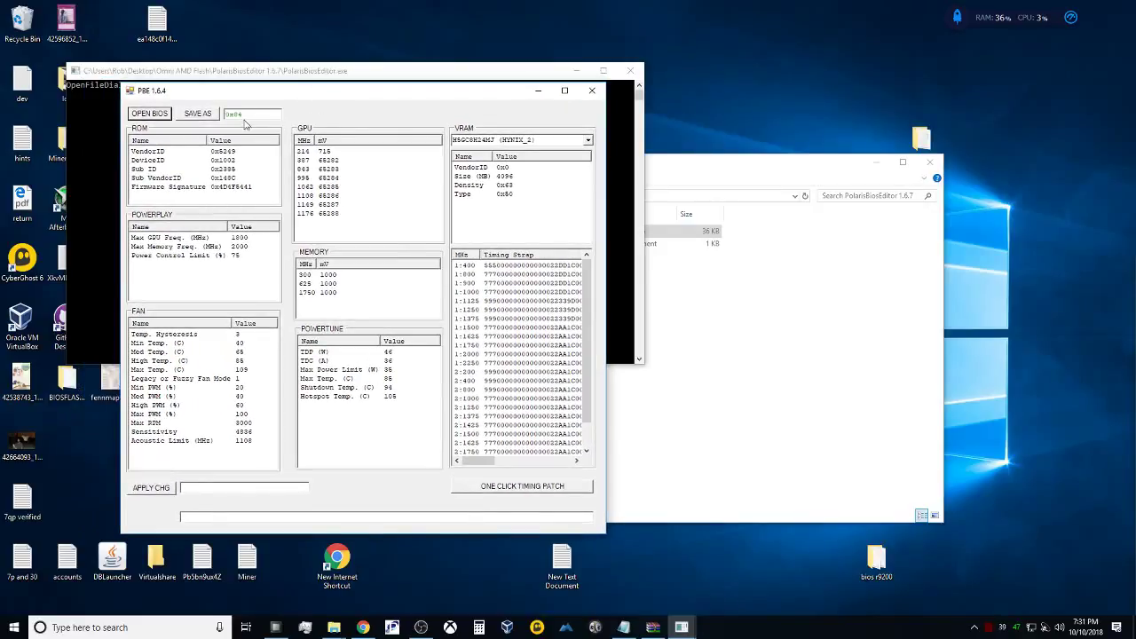
left_click_drag(200, 88, 268, 76)
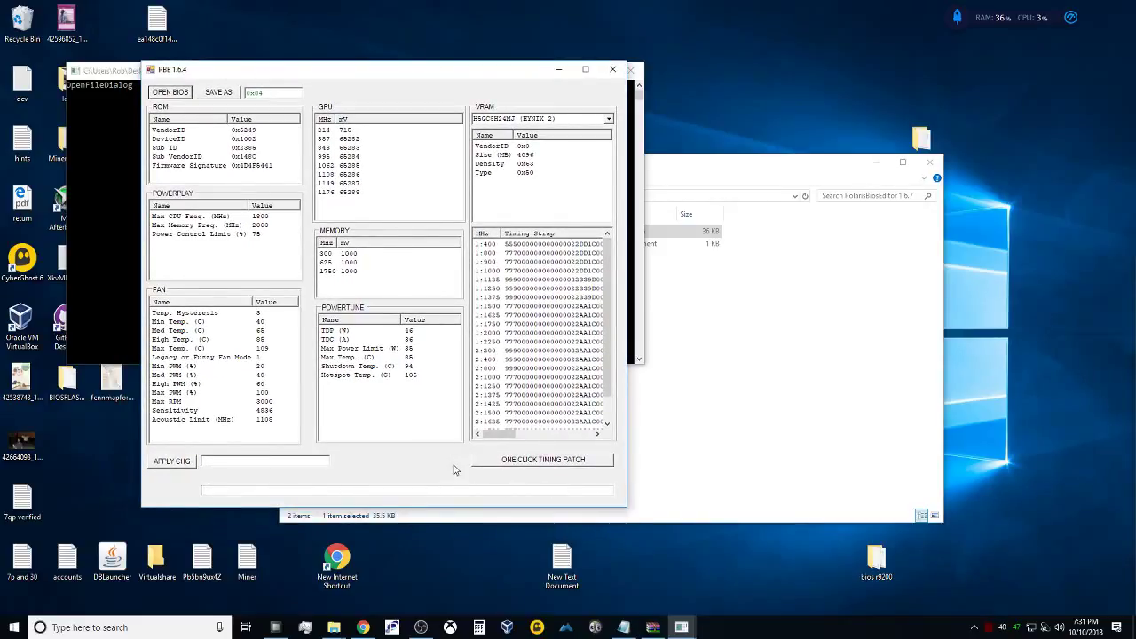
left_click(502, 462)
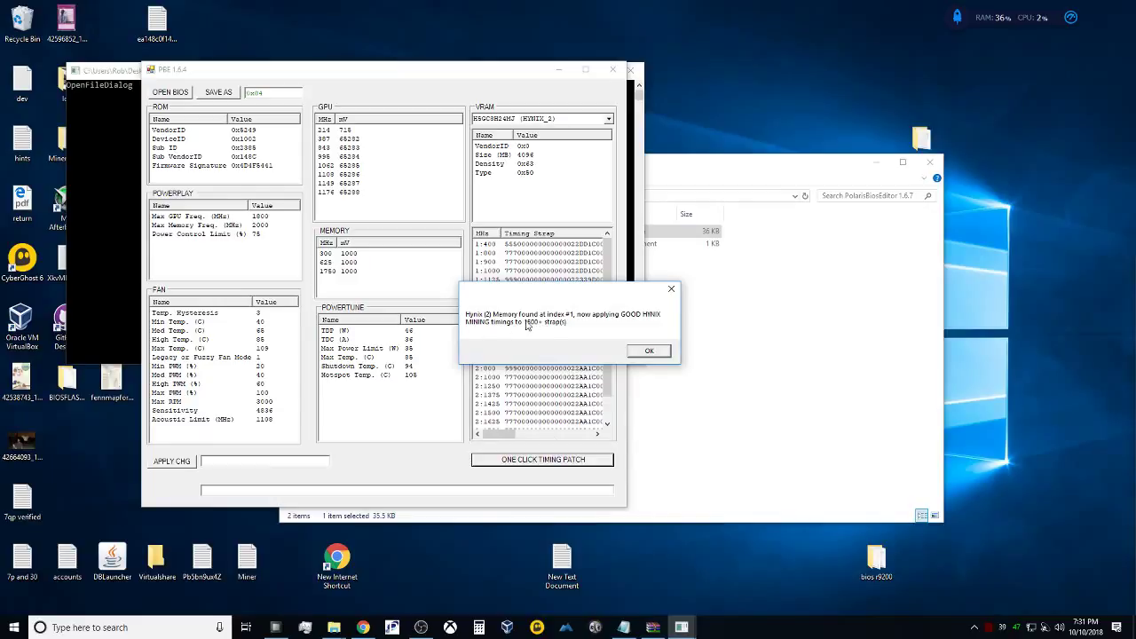
left_click(637, 353)
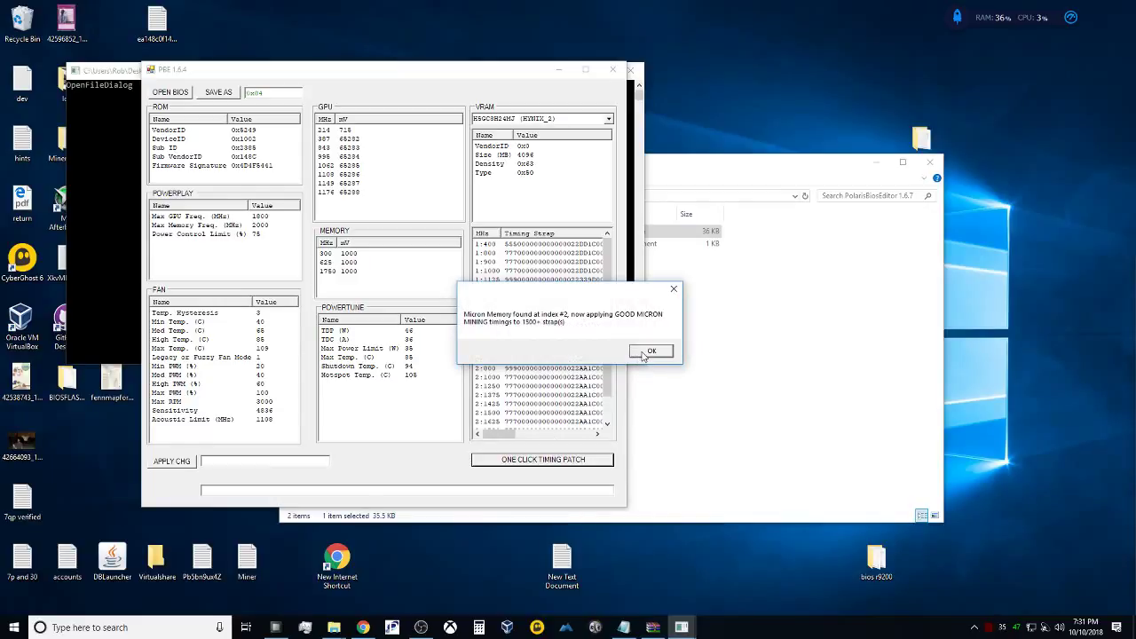
left_click(643, 354)
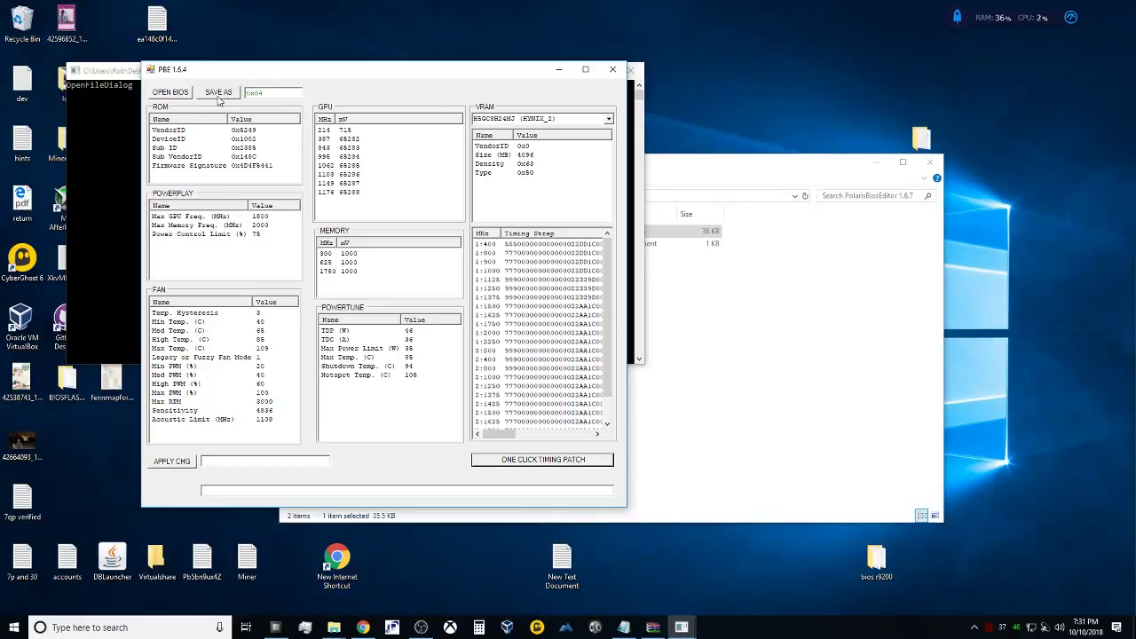
Save the patched BIOS as 560modded in the BIOSFLASHRX560 folder and close the BIOS editor
left_click(218, 94)
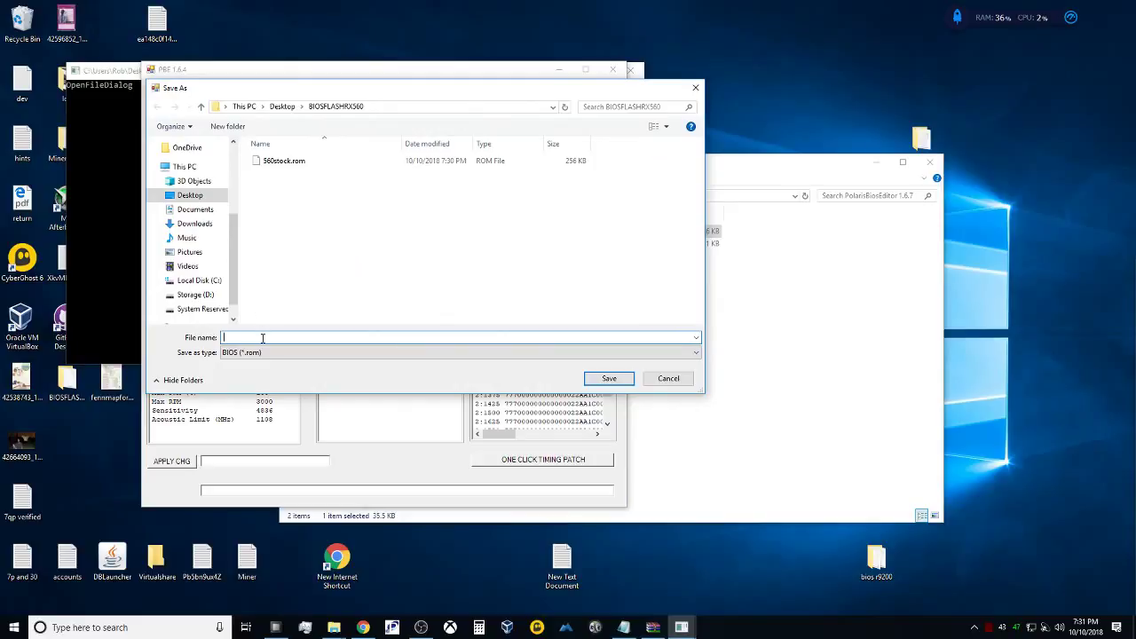
type("560")
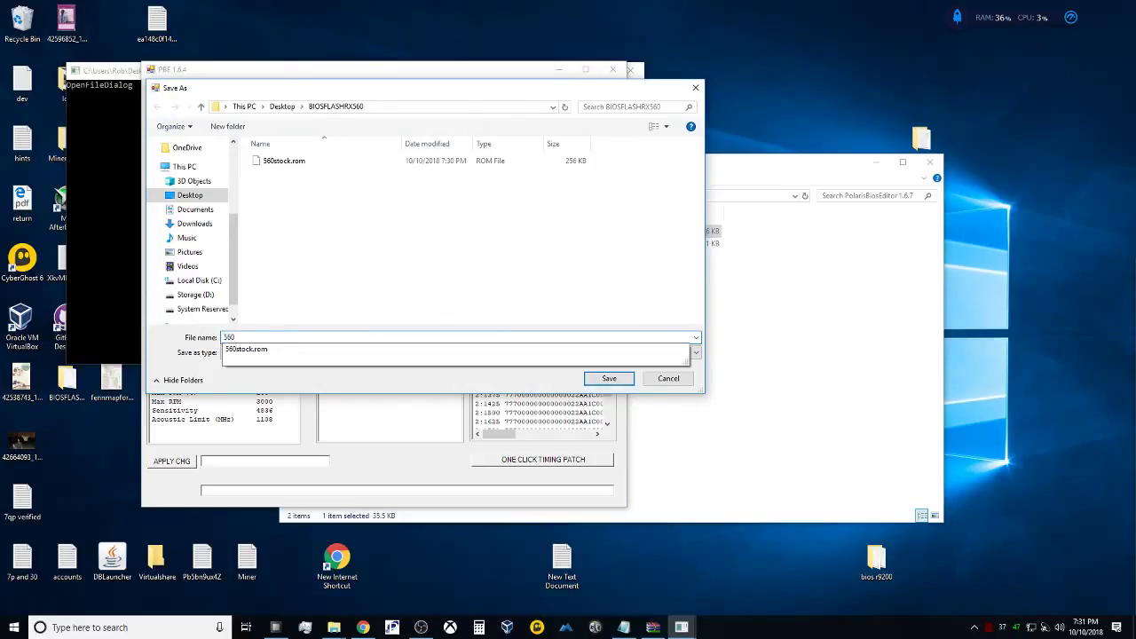
type("modded")
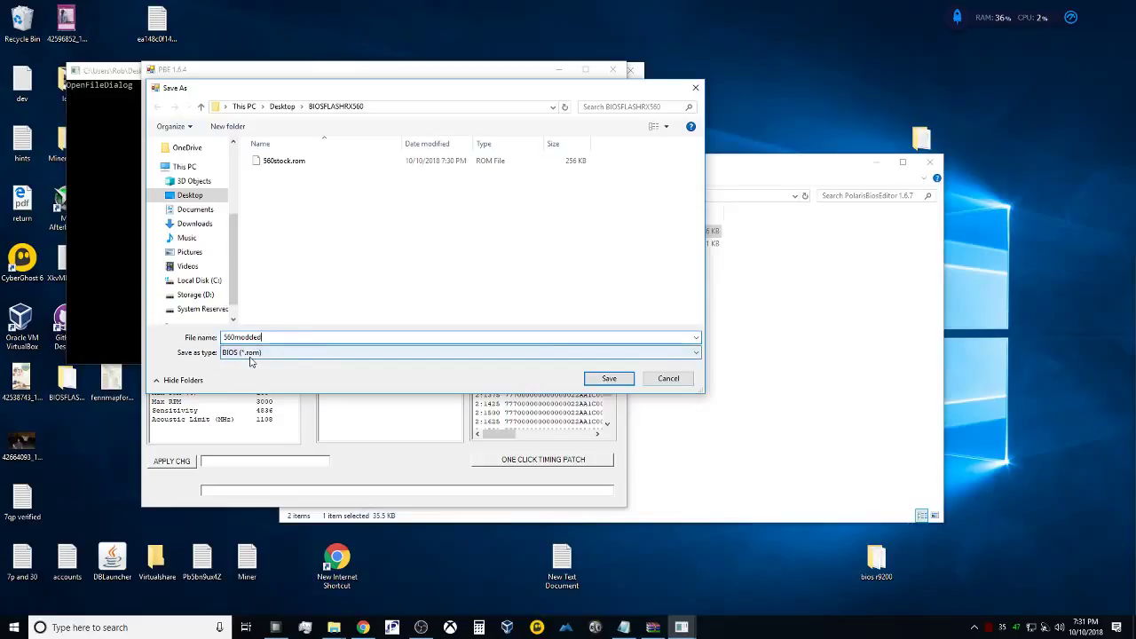
left_click(609, 379)
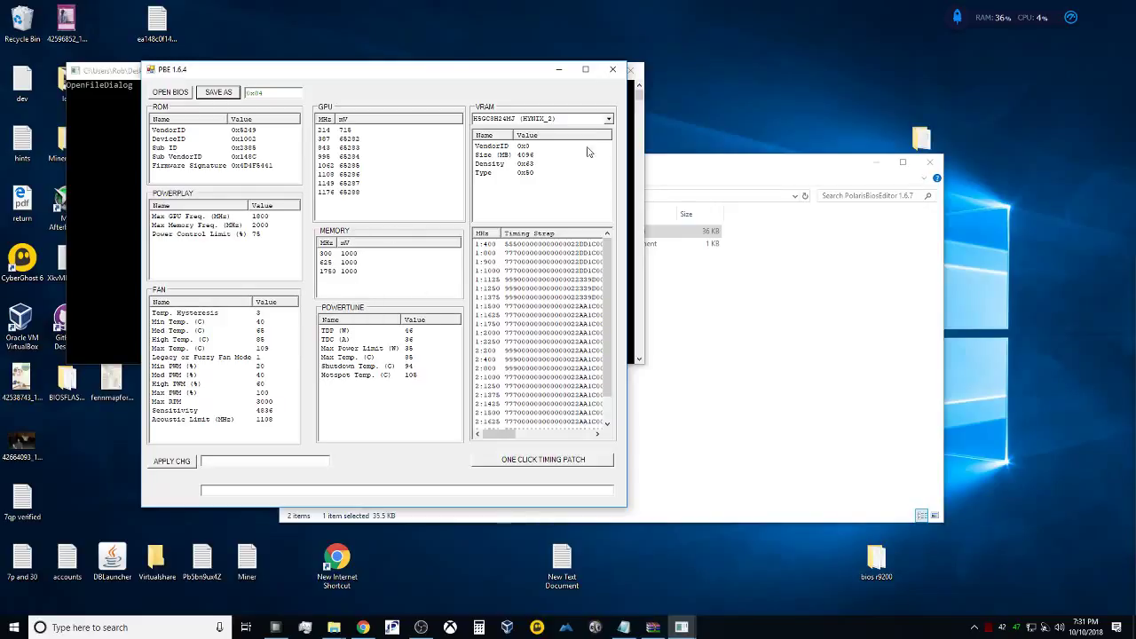
left_click(612, 69)
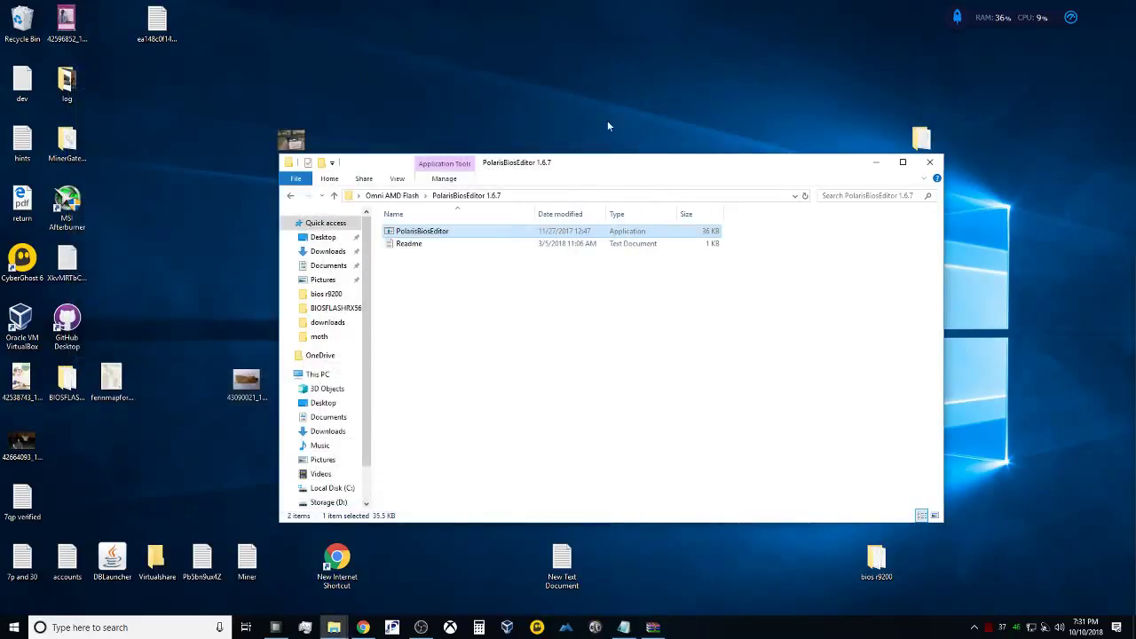
Return to the Omni AMD Flash folder, open Atiflash_284, and run ATIWinflash as administrator
left_click(288, 195)
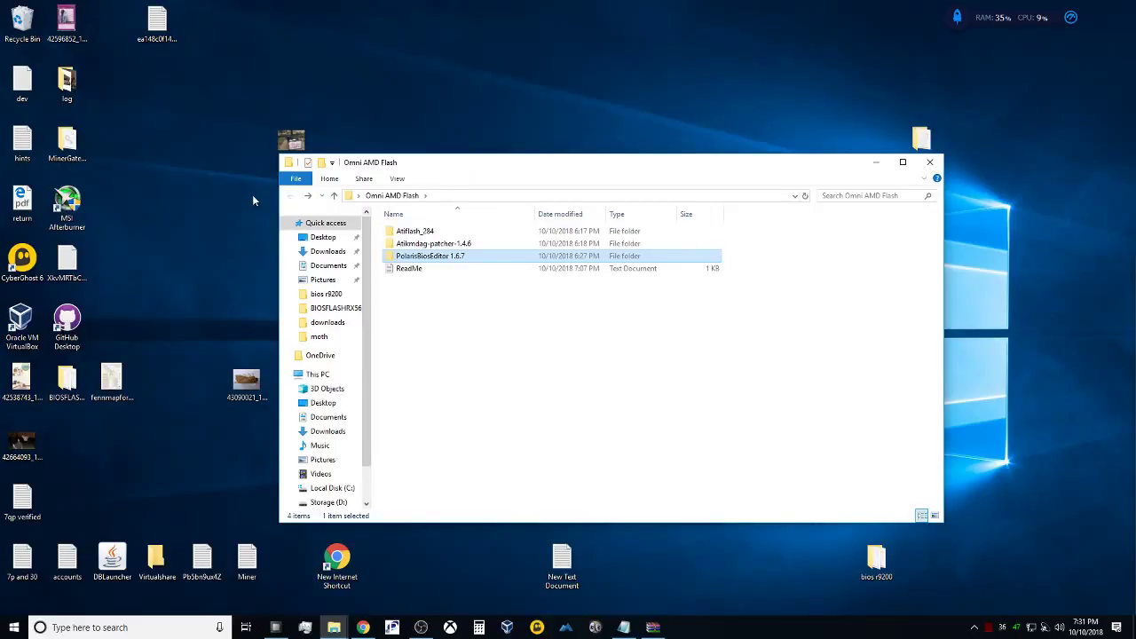
double_click(431, 236)
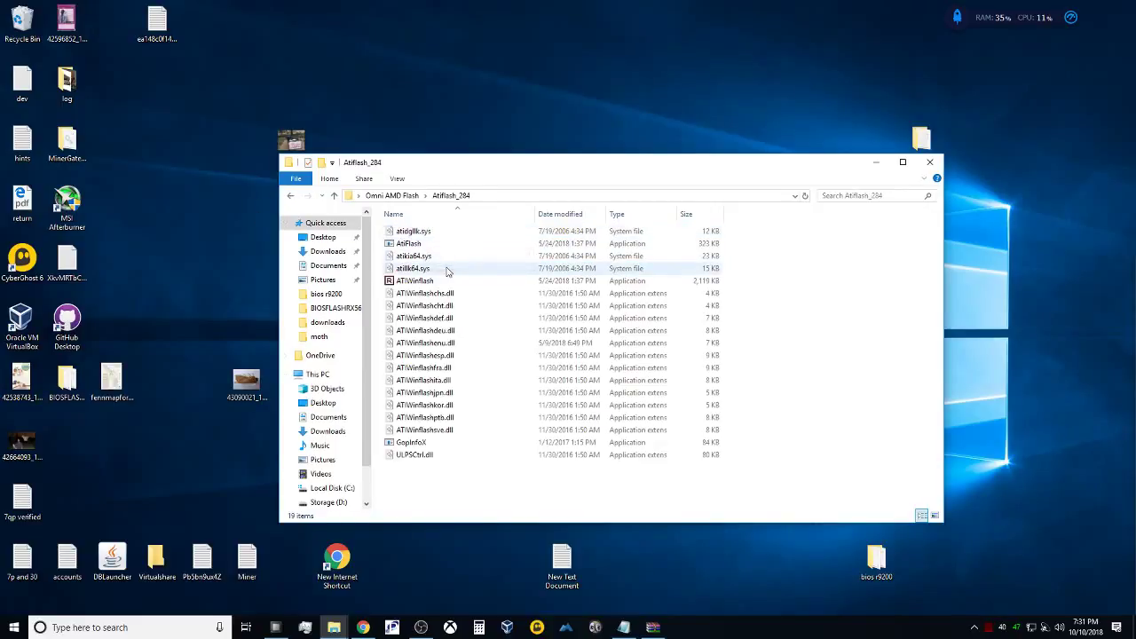
left_click(410, 280)
right_click(409, 280)
left_click(432, 299)
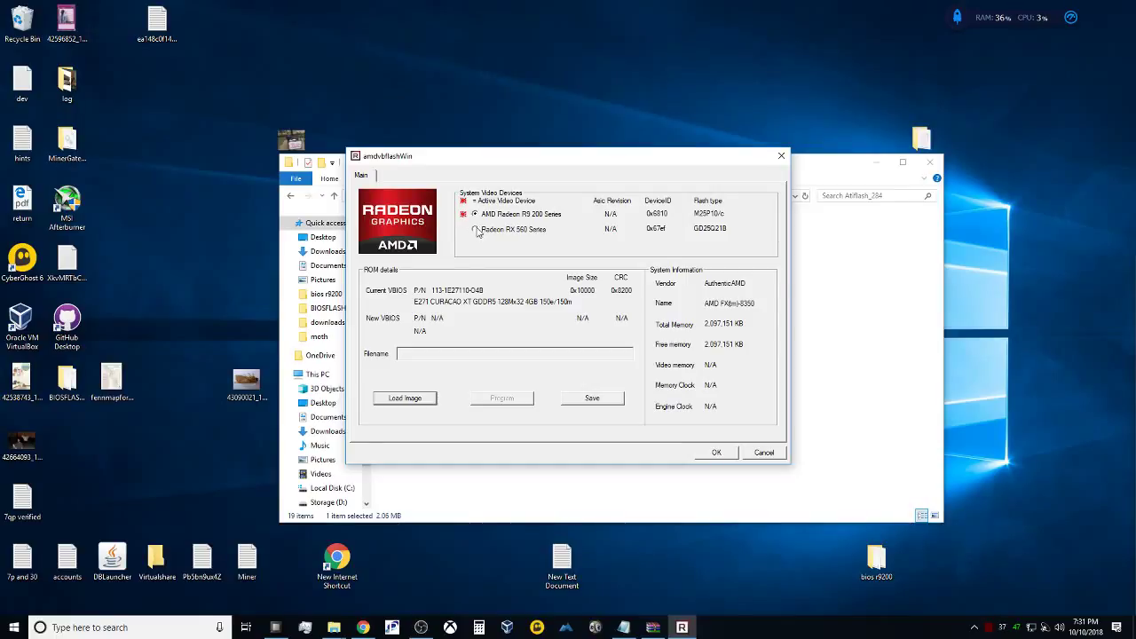
Select the Radeon RX 560 Series card and load the 560modded.rom image from the Desktop's BIOSFLASHRX560 folder
left_click(476, 230)
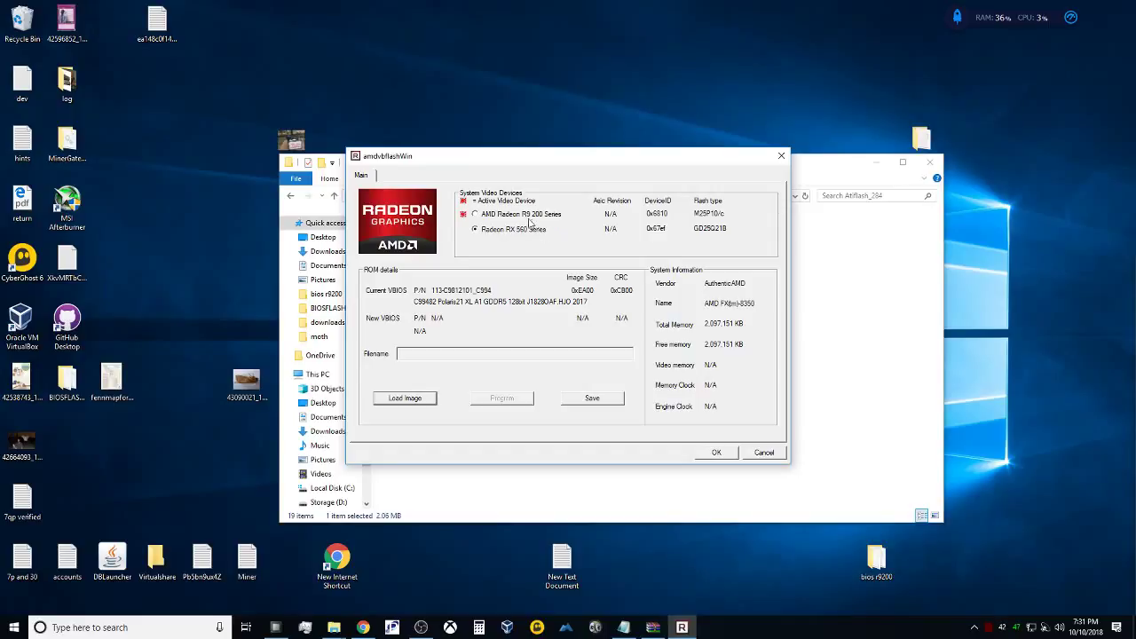
left_click(419, 400)
left_click(408, 288)
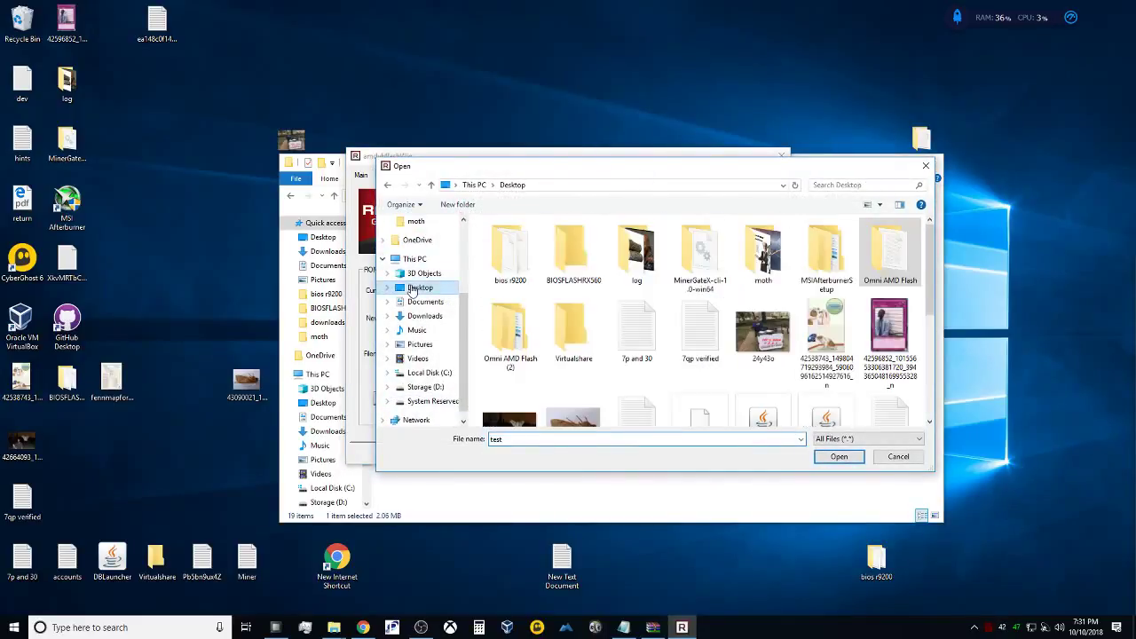
double_click(574, 256)
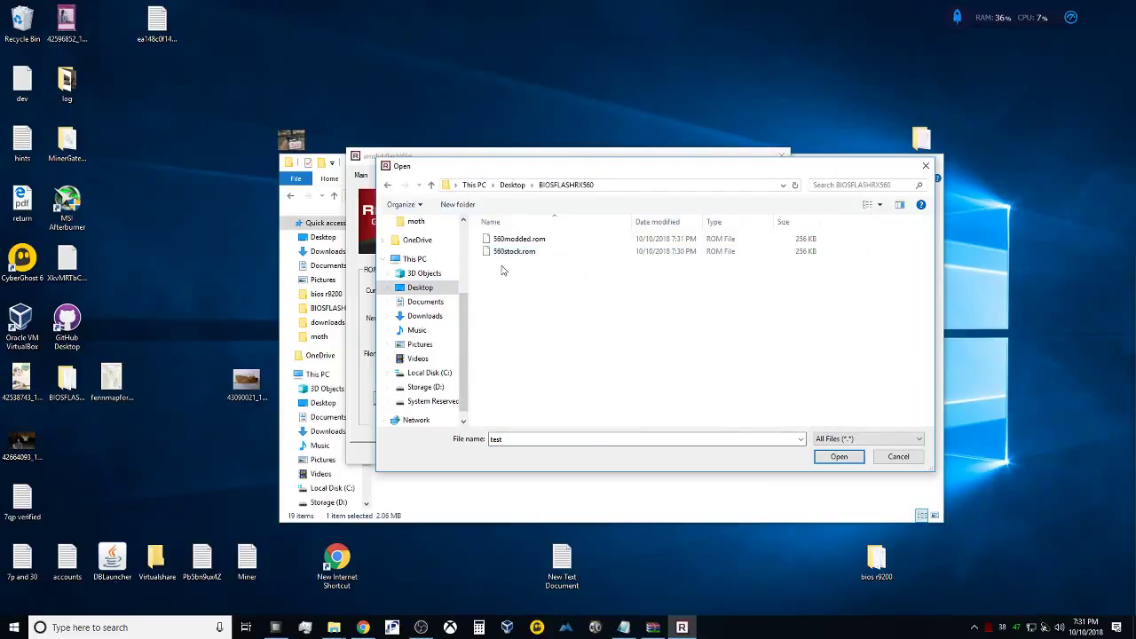
left_click(533, 241)
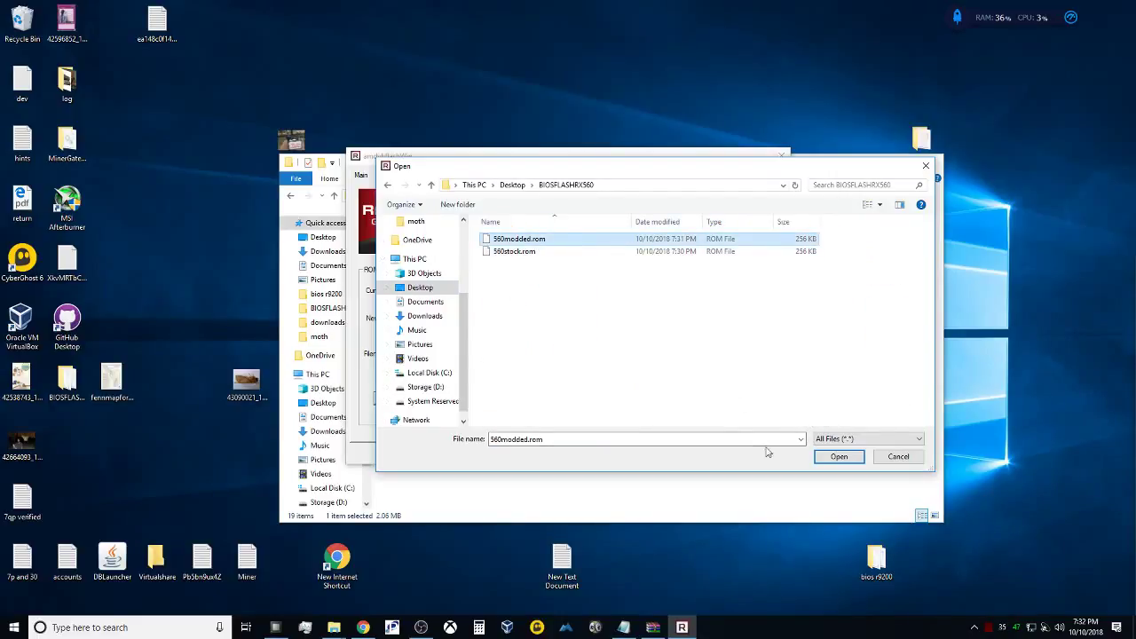
left_click(838, 457)
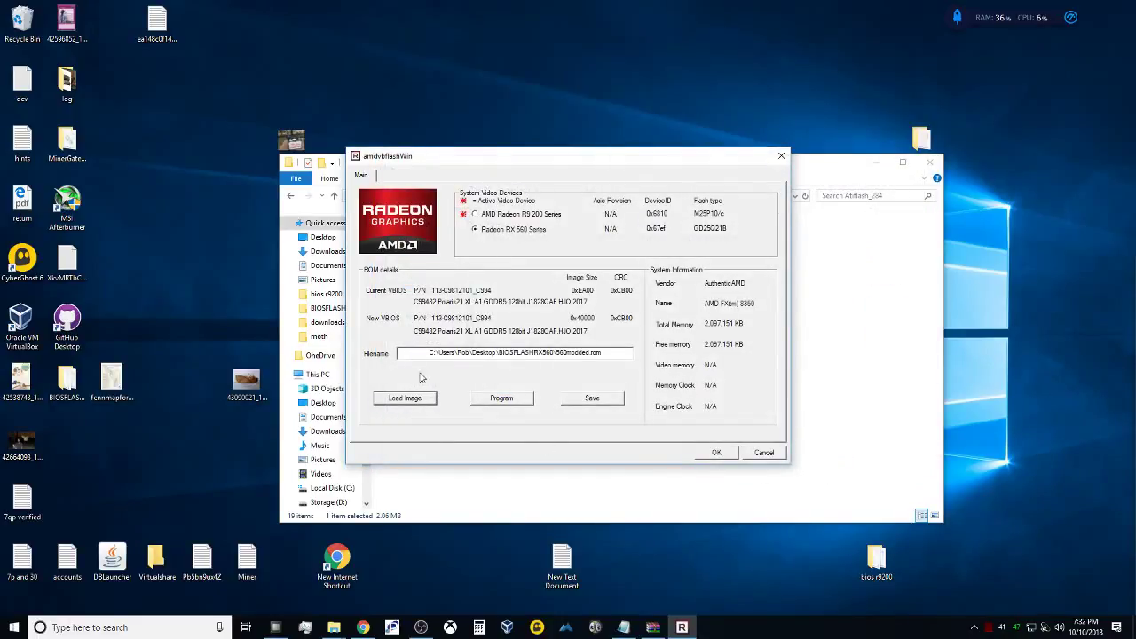
Program the Radeon RX 560 with the loaded modded BIOS, dismiss the resulting notice, and close the flashing tool
left_click(518, 400)
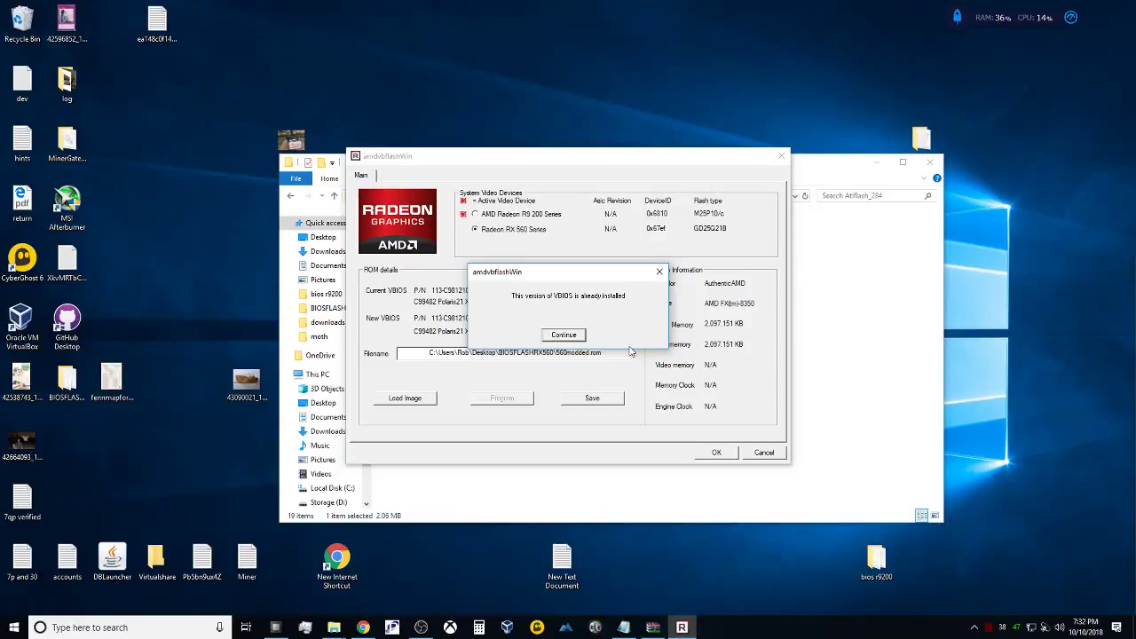
left_click(565, 337)
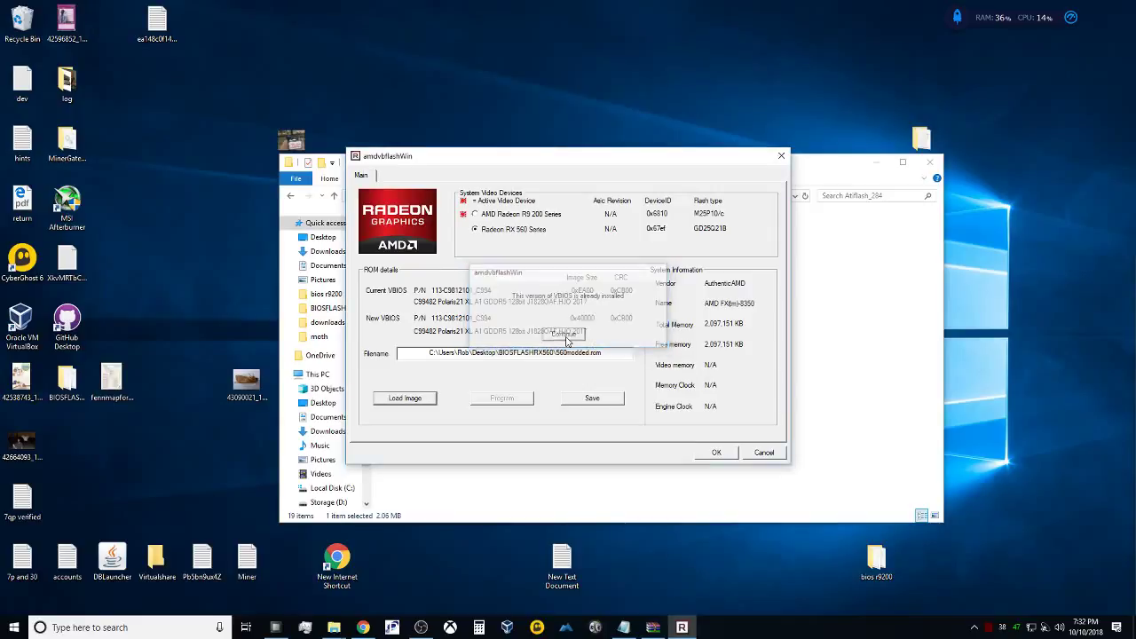
left_click(763, 453)
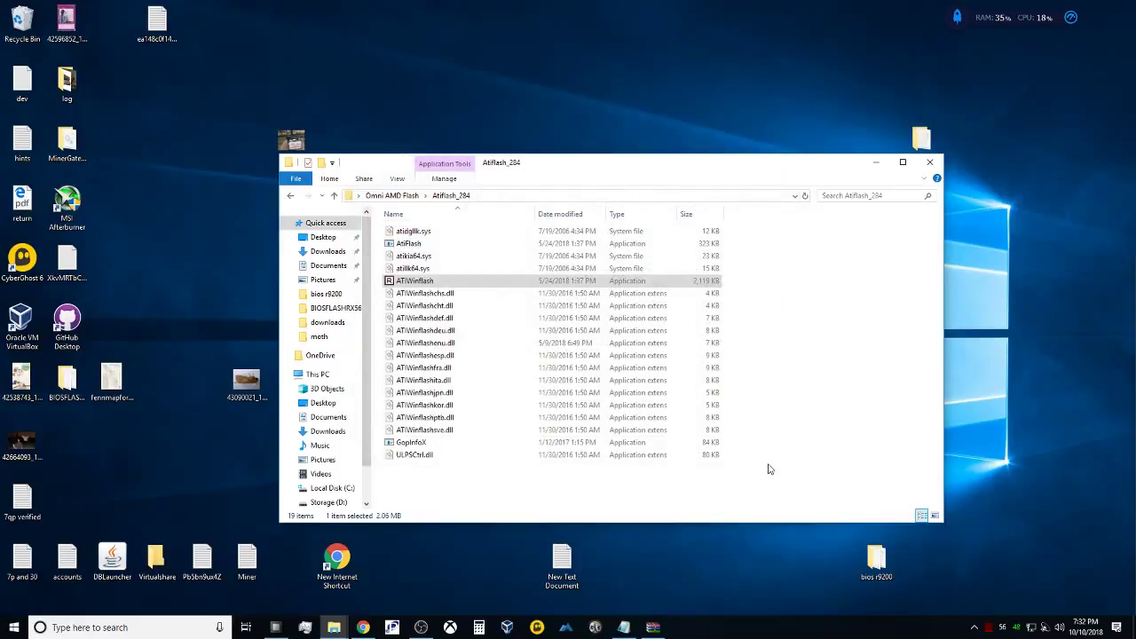
Run atikmdag-patcher from the Atikmdag-patcher-1.4.6 folder and decline restoring the driver from backup
left_click(291, 197)
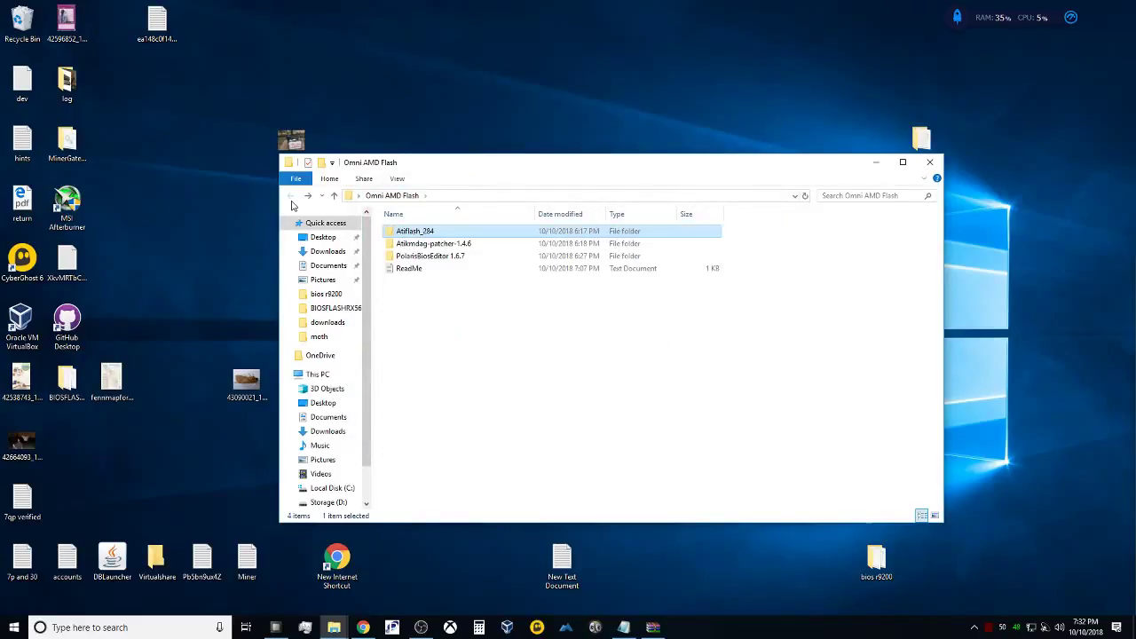
double_click(439, 246)
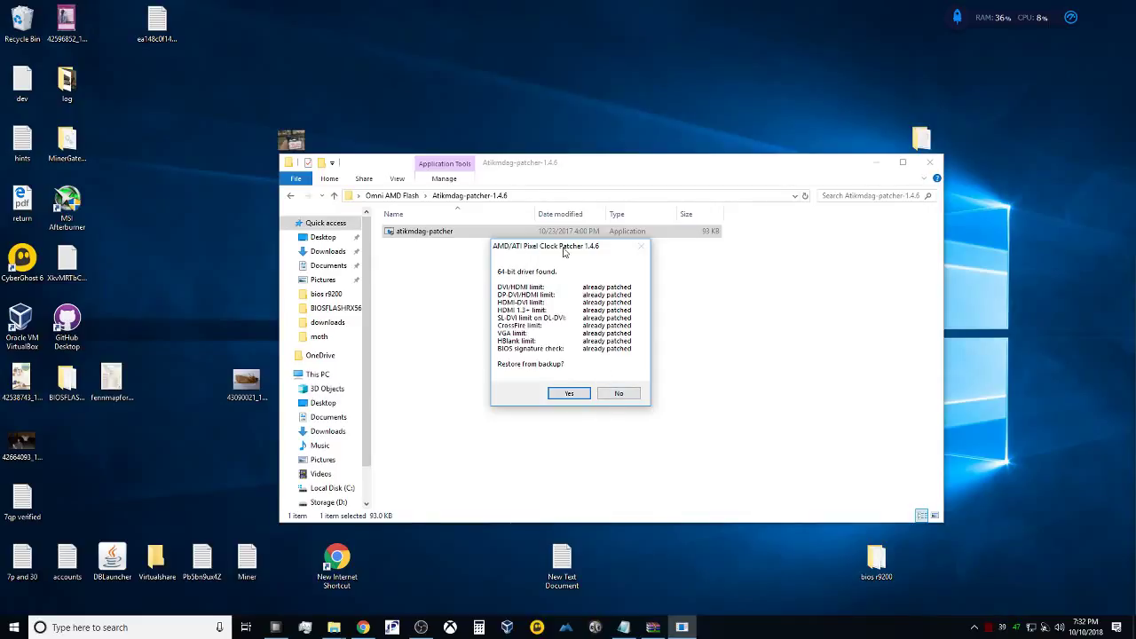
left_click_drag(565, 250, 593, 251)
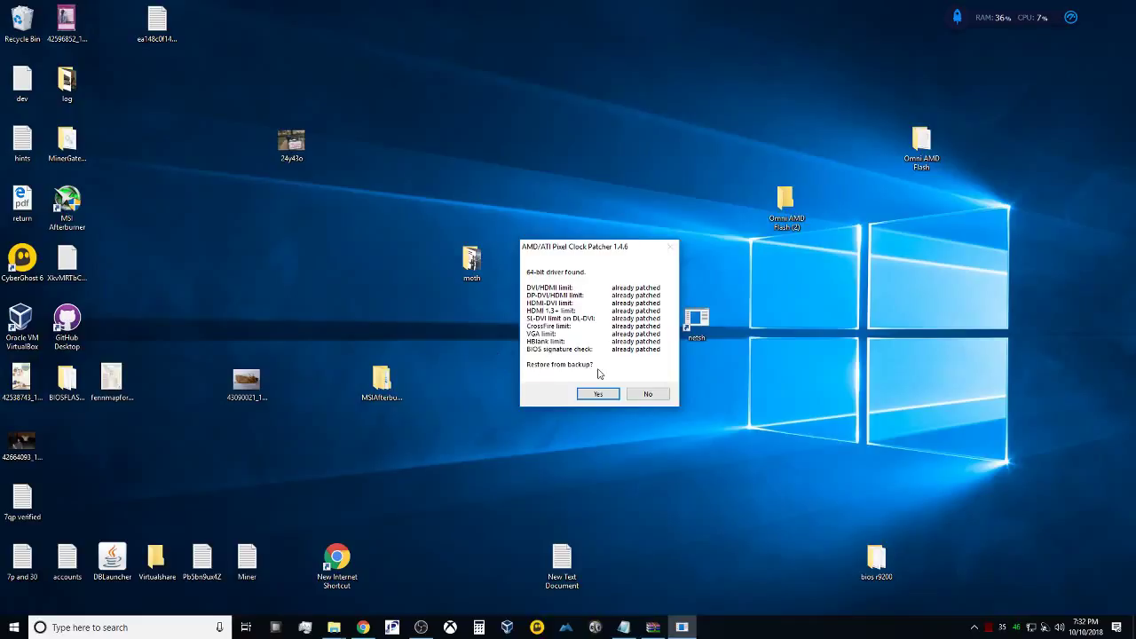
left_click(660, 395)
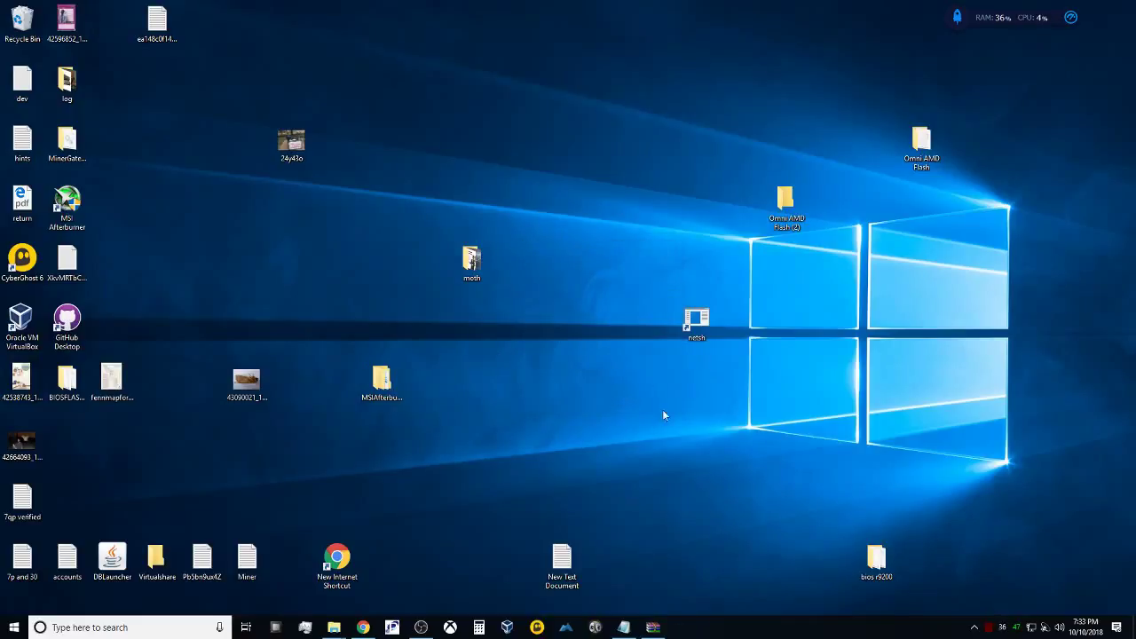
Review the flashing instructions in the open ReadMe file and close it
mouse_move(653, 628)
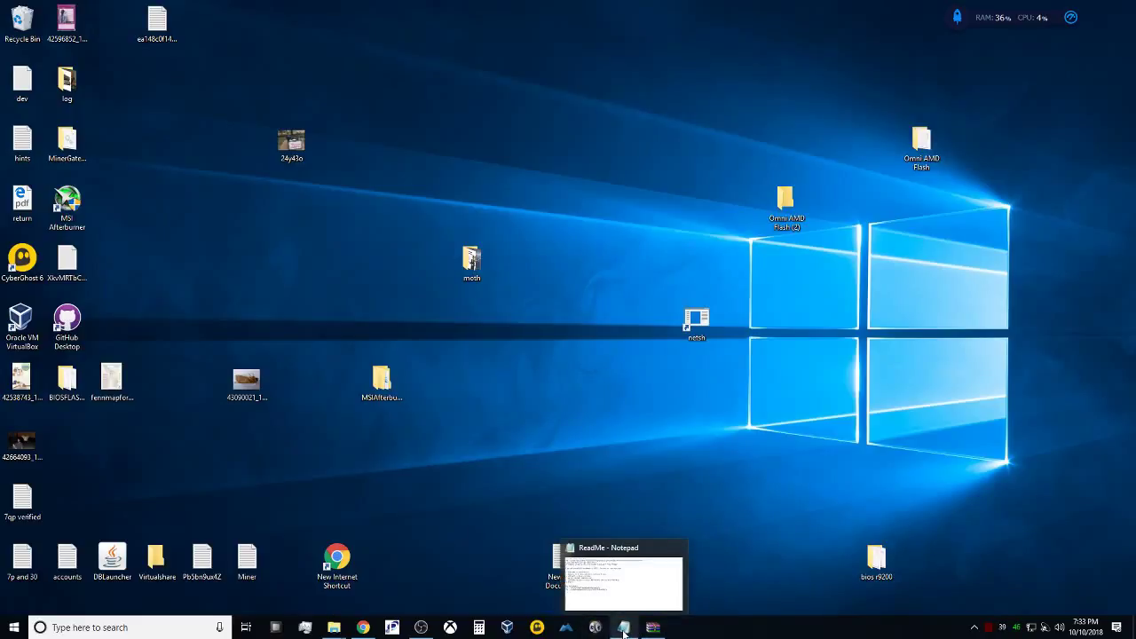
left_click(609, 573)
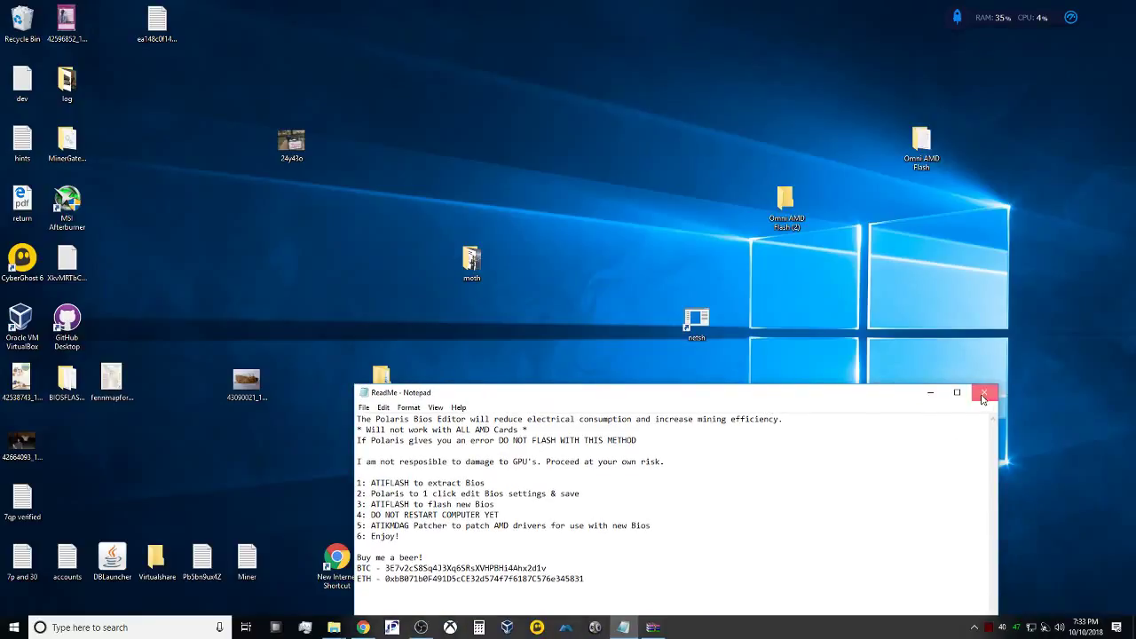
left_click(990, 390)
mouse_move(421, 627)
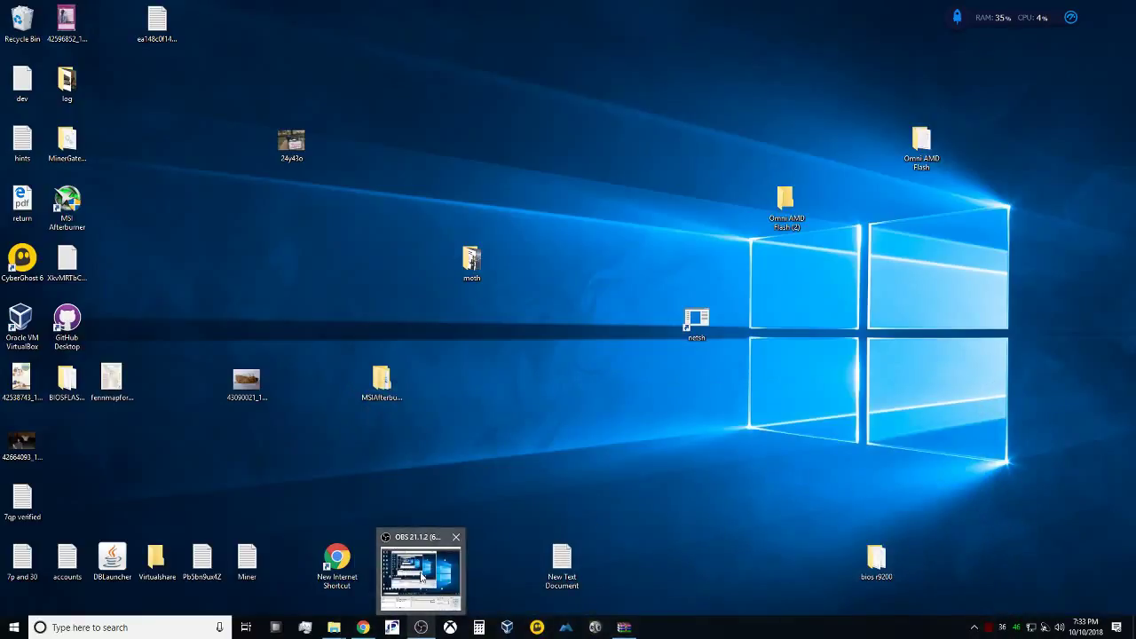
left_click(383, 600)
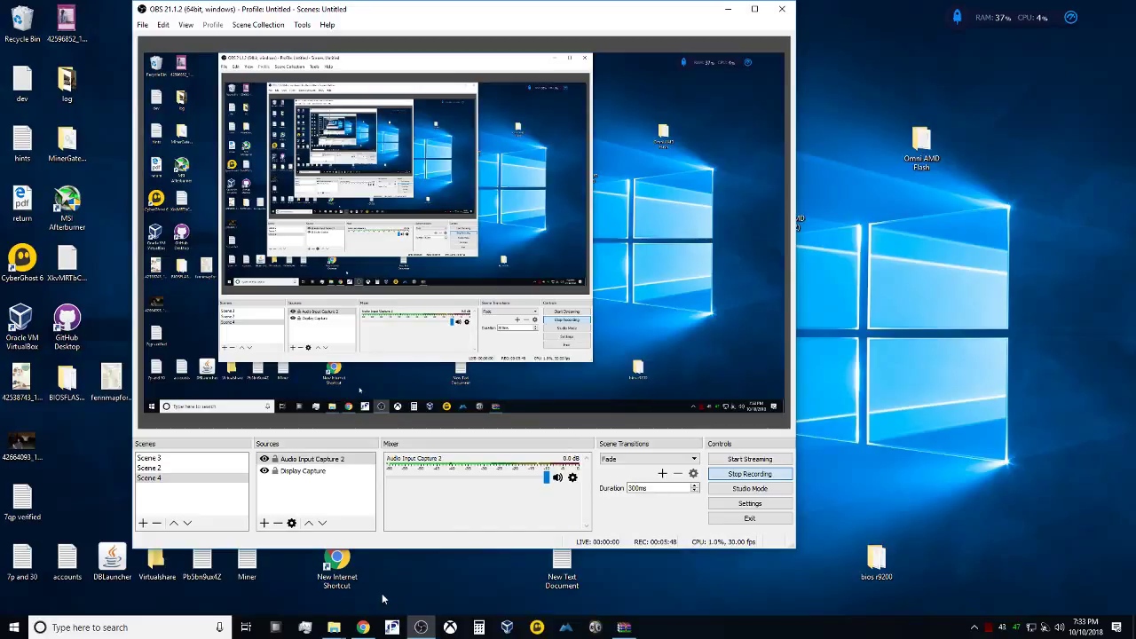